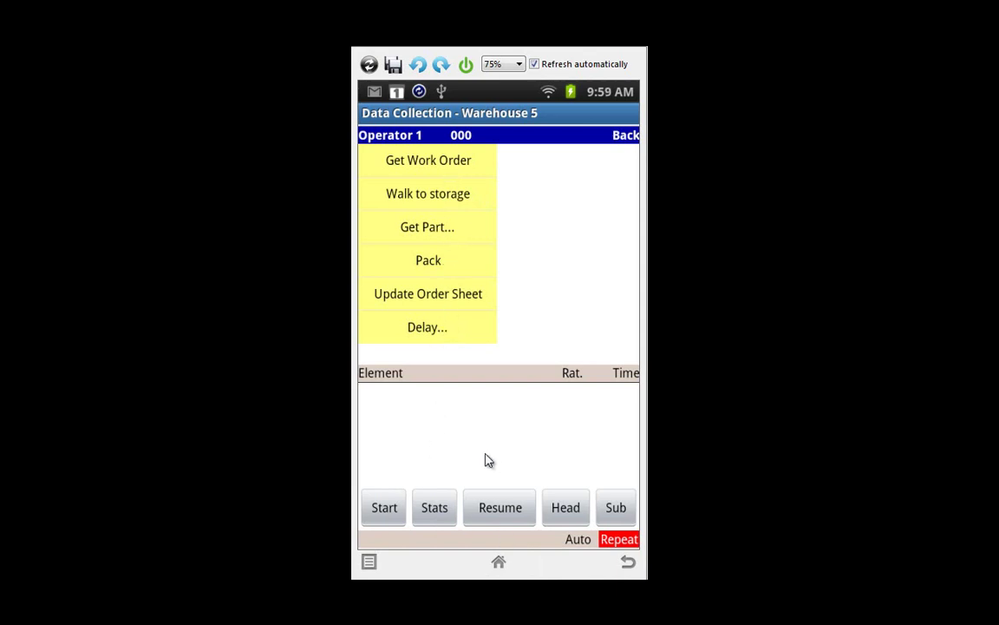
Expand the rating and quantity keypads on the Warehouse 5 data collection screen.
click(370, 563)
click(575, 521)
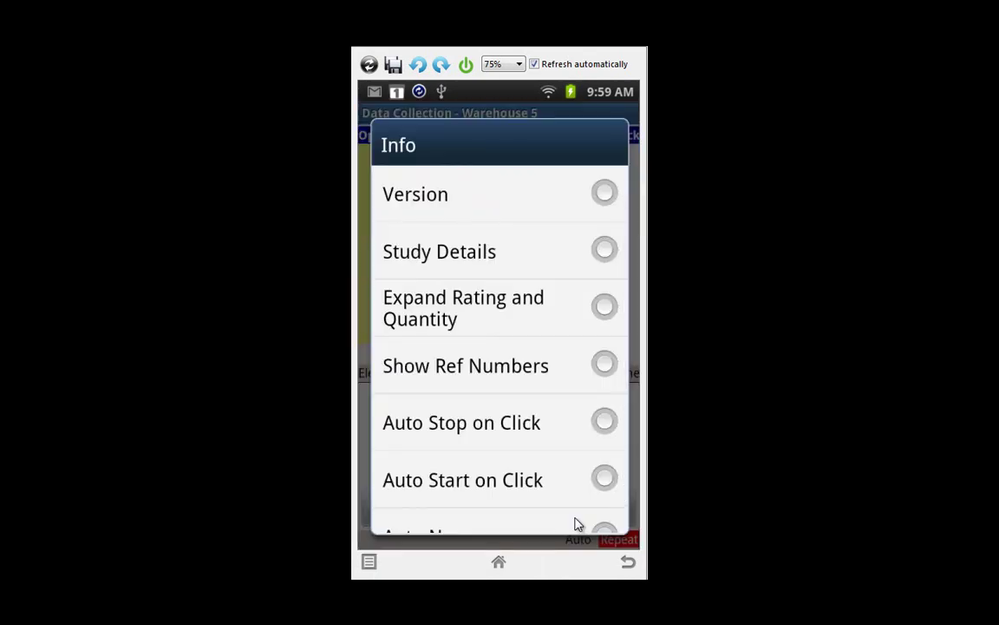
click(604, 309)
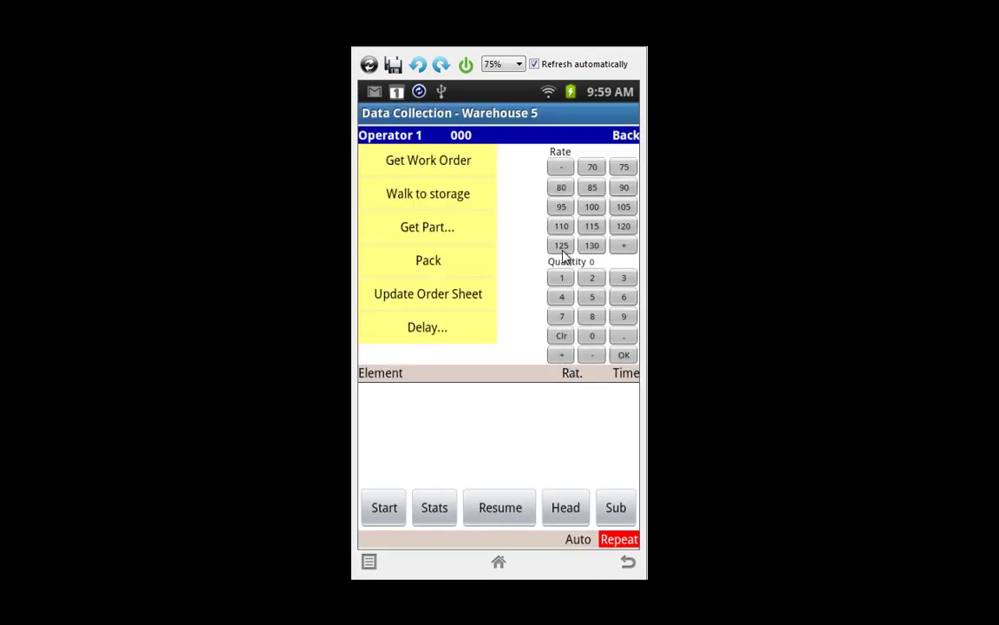
Start the study, record the Get Work Order time, and record Walk to storage with a rating of 85.
click(386, 509)
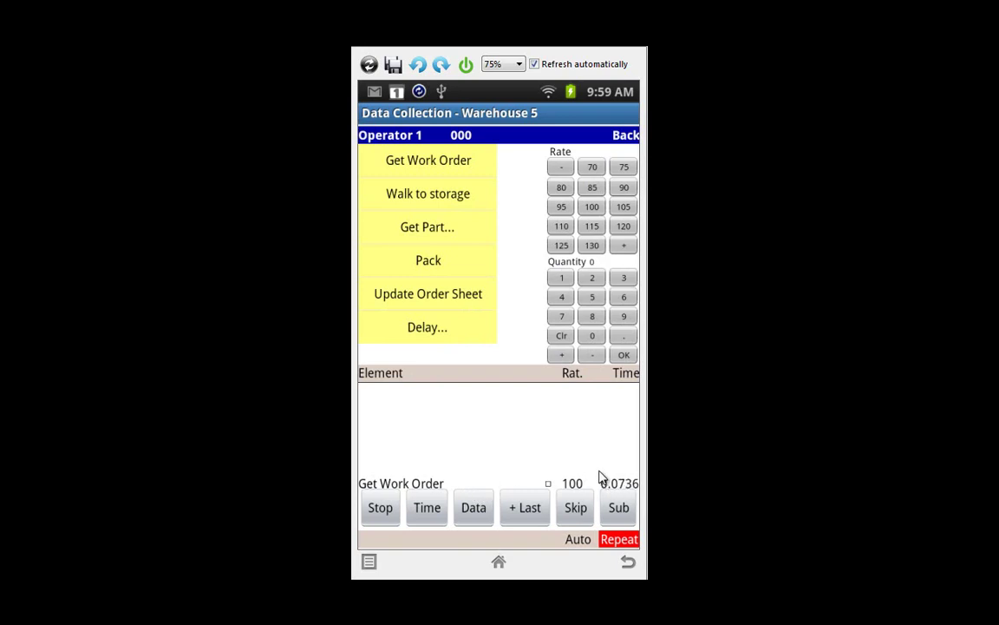
click(431, 513)
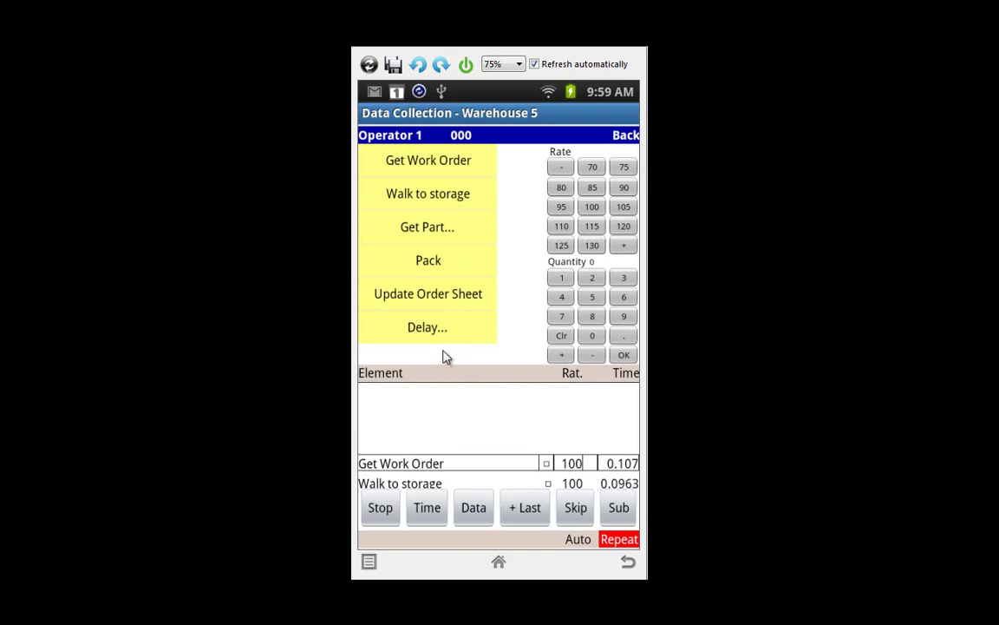
click(593, 189)
click(427, 510)
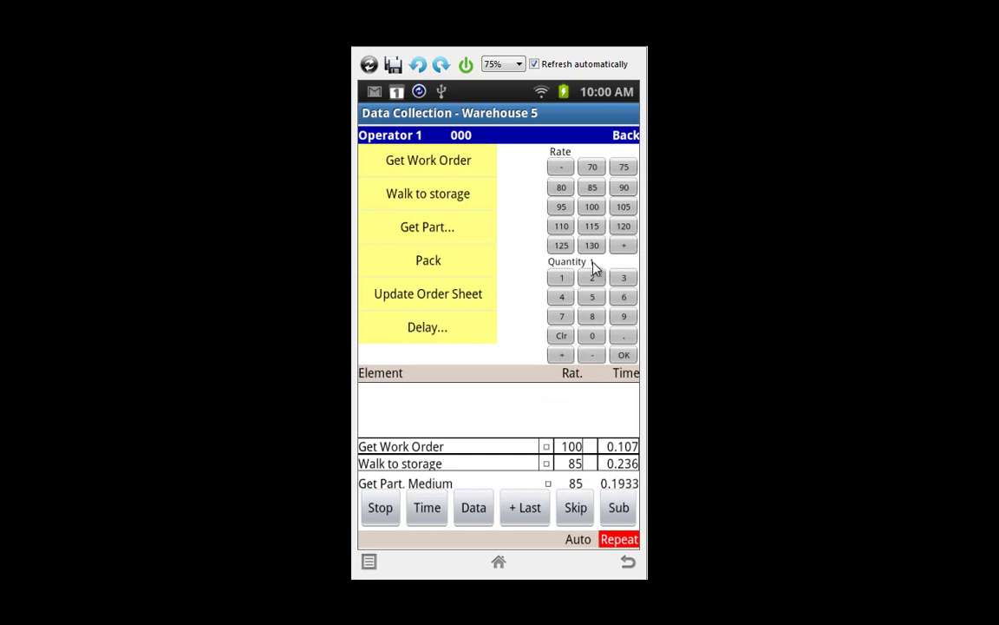
Record Get Part, Medium with a quantity of 3 and check the quantity in the recorded element's details.
click(564, 356)
click(562, 356)
click(562, 356)
click(596, 357)
click(428, 508)
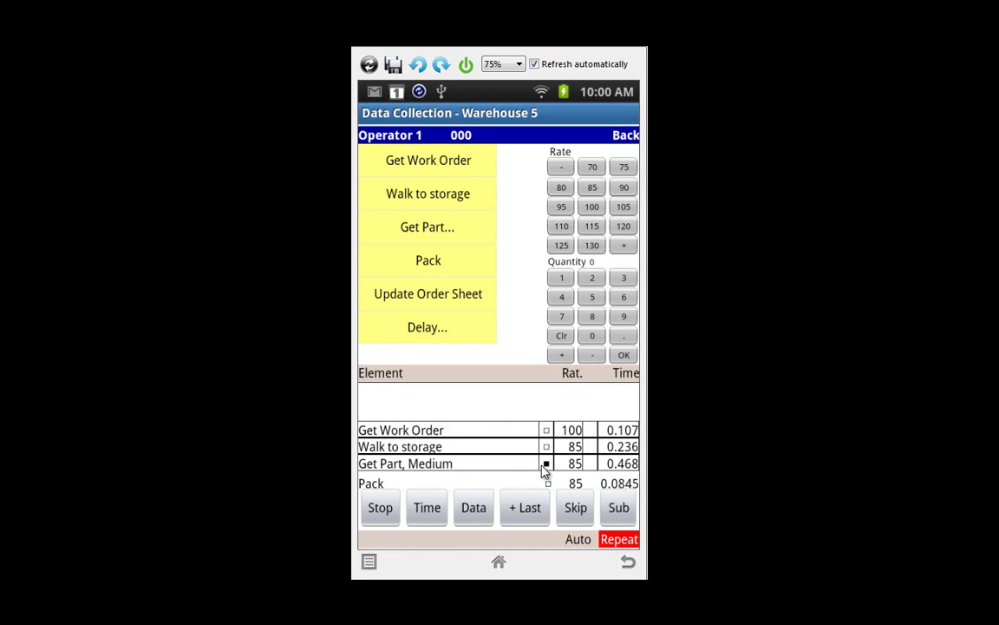
click(549, 469)
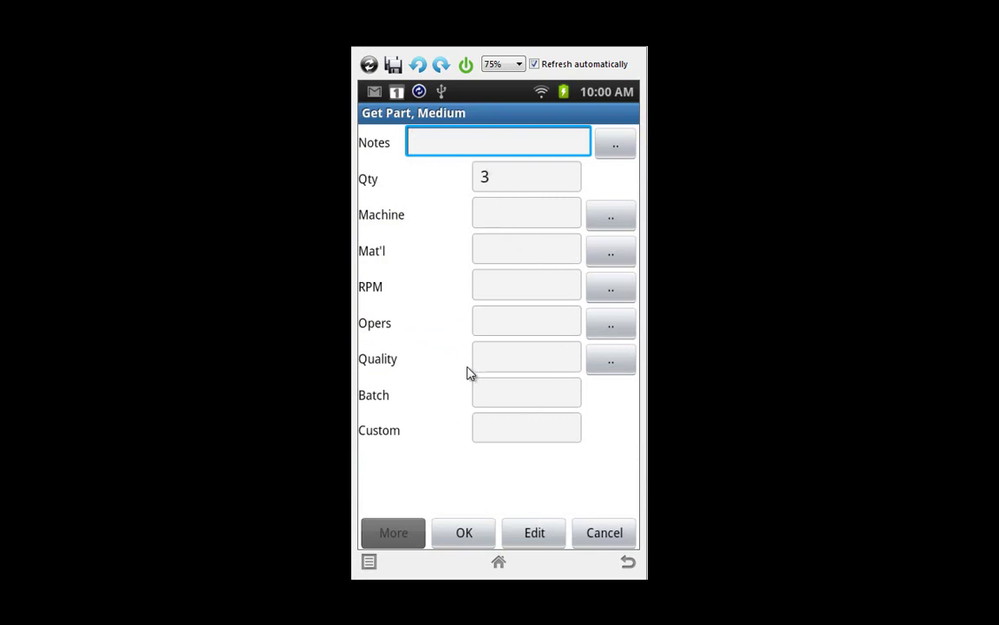
click(597, 537)
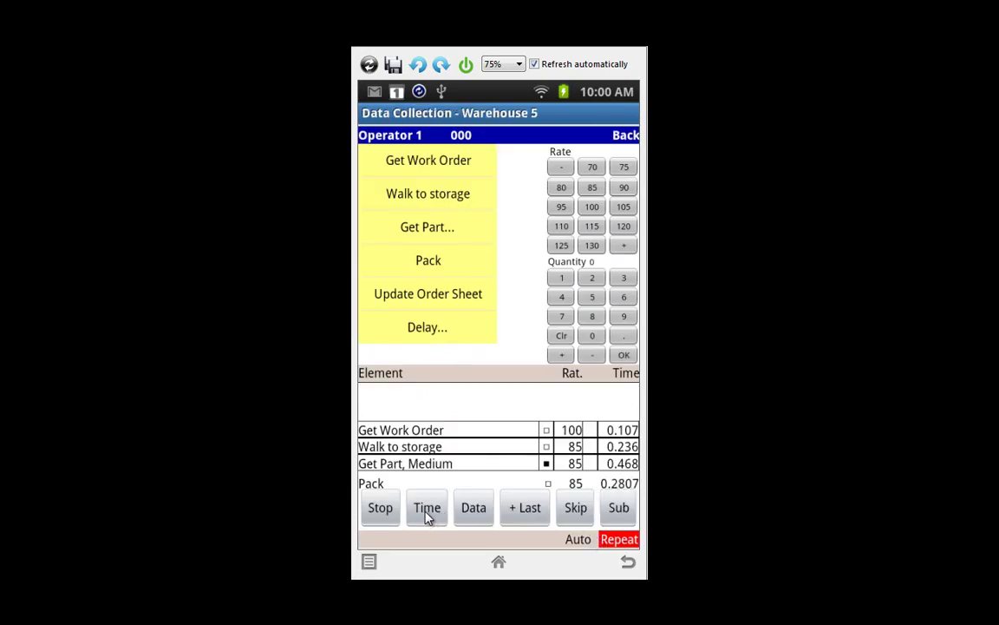
Record the Pack, Update Order Sheet and Get Work Order times, plus Walk to storage with a rating of 95.
click(427, 508)
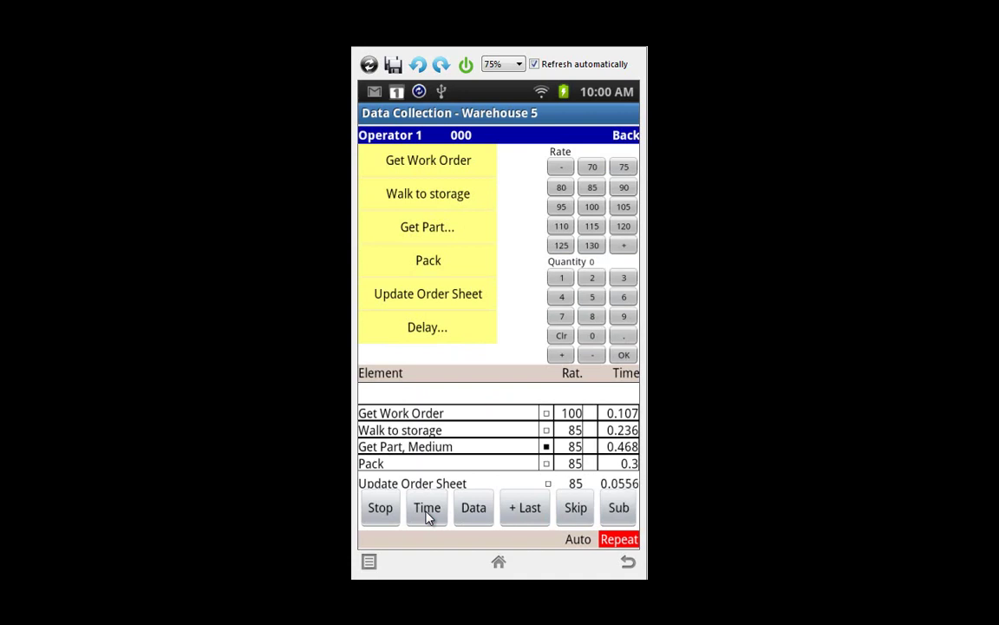
click(427, 509)
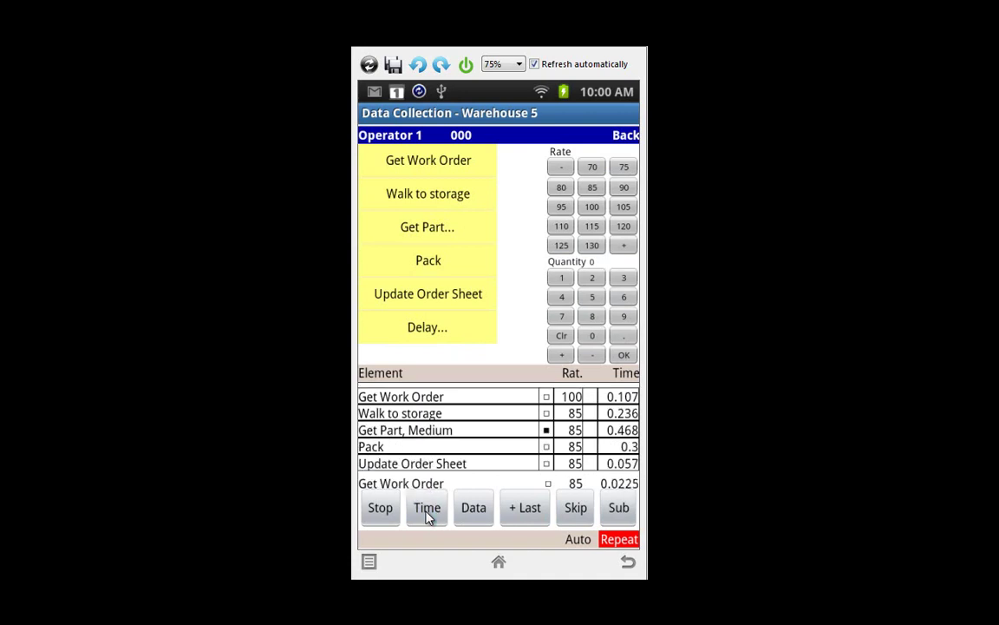
click(426, 508)
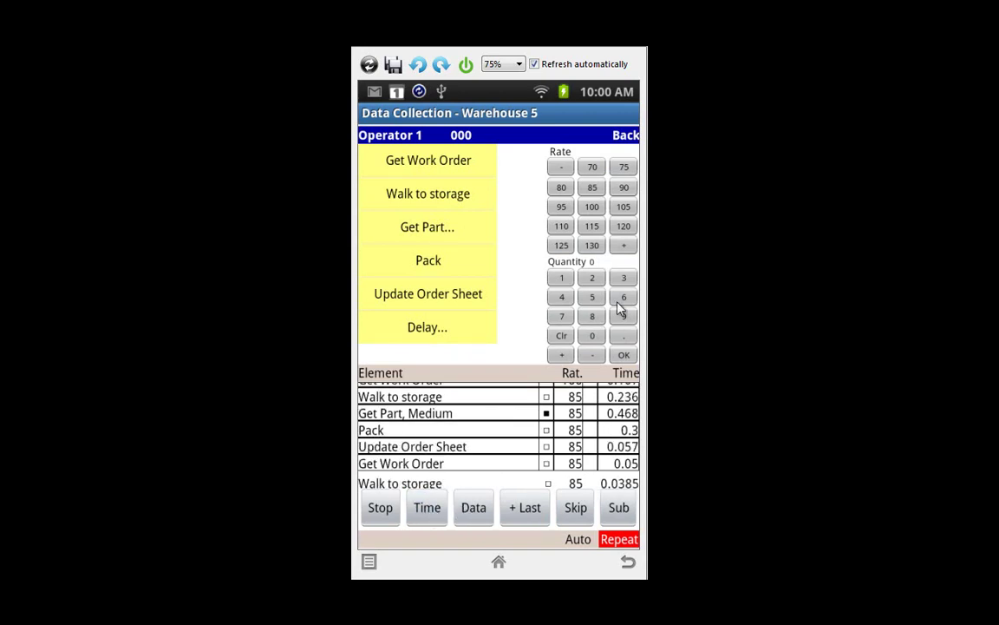
click(562, 209)
click(431, 512)
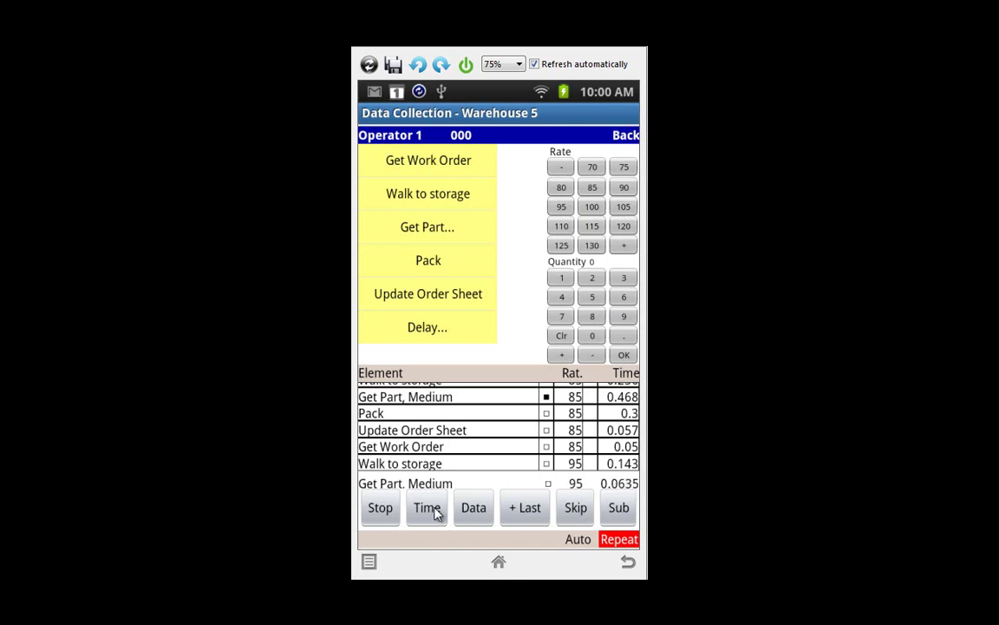
Enter a quantity for the running Get Part, Medium element and record its time.
click(566, 358)
click(566, 358)
click(623, 356)
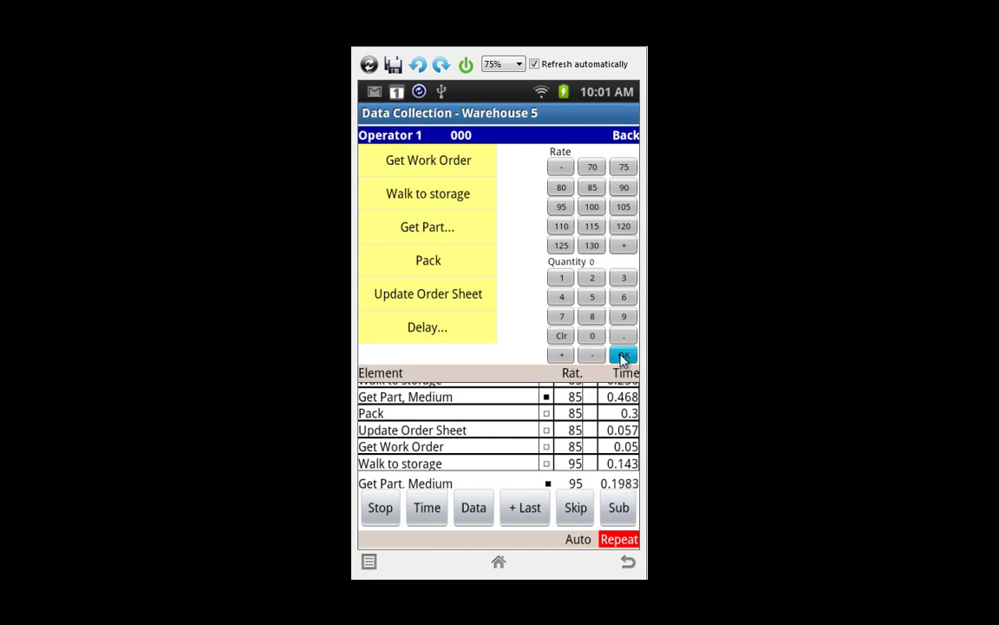
click(434, 517)
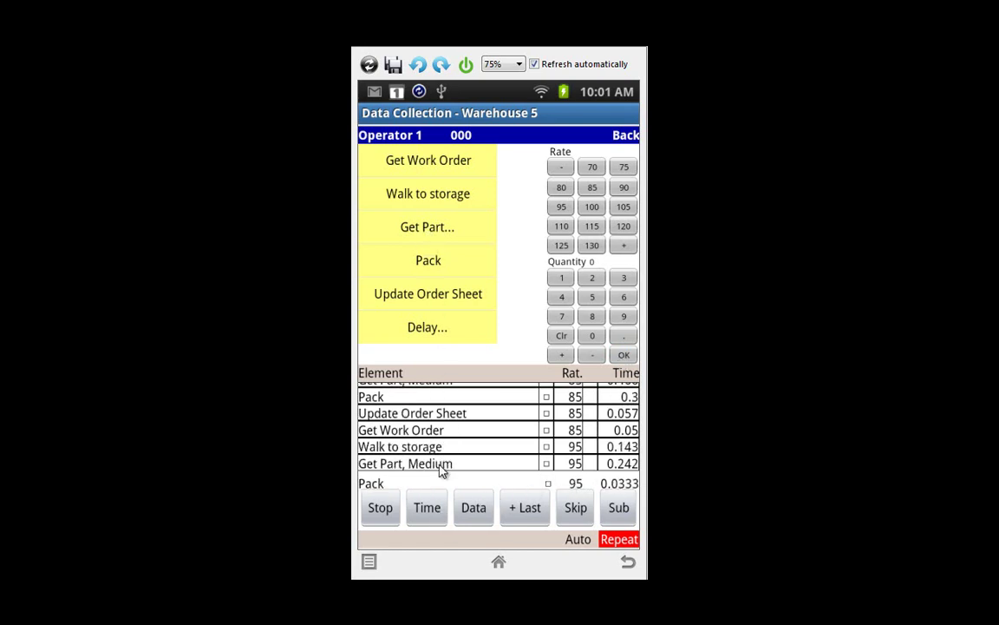
Switch the running element to Get Part, Small, enter a quantity of 14, and record its time.
click(432, 230)
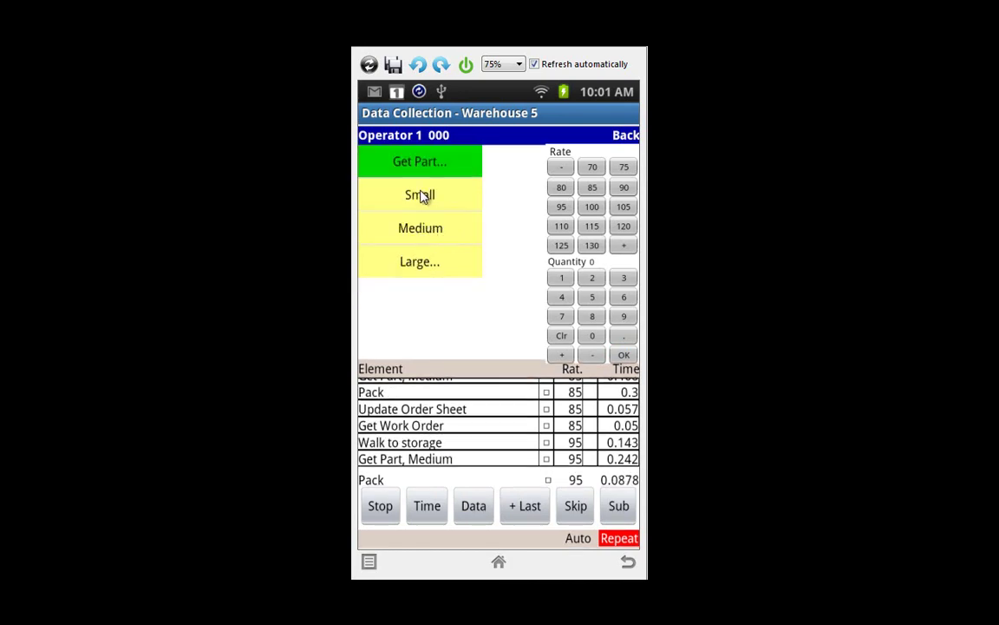
click(421, 196)
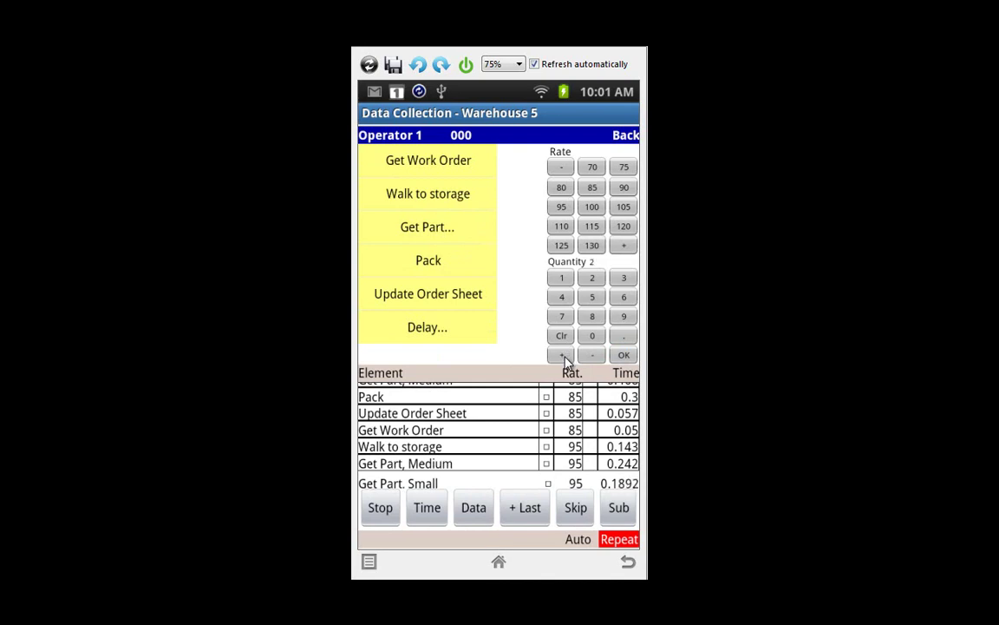
click(564, 283)
text(4)
click(431, 512)
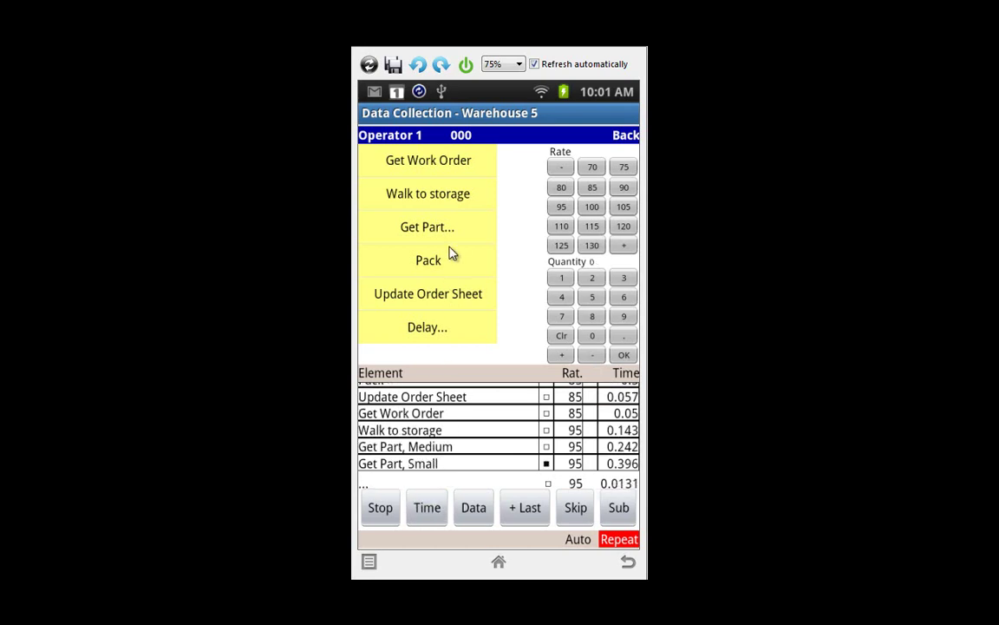
Set the running element to Get Part, Large, Light, give it a quantity of 5, and record its time.
click(431, 229)
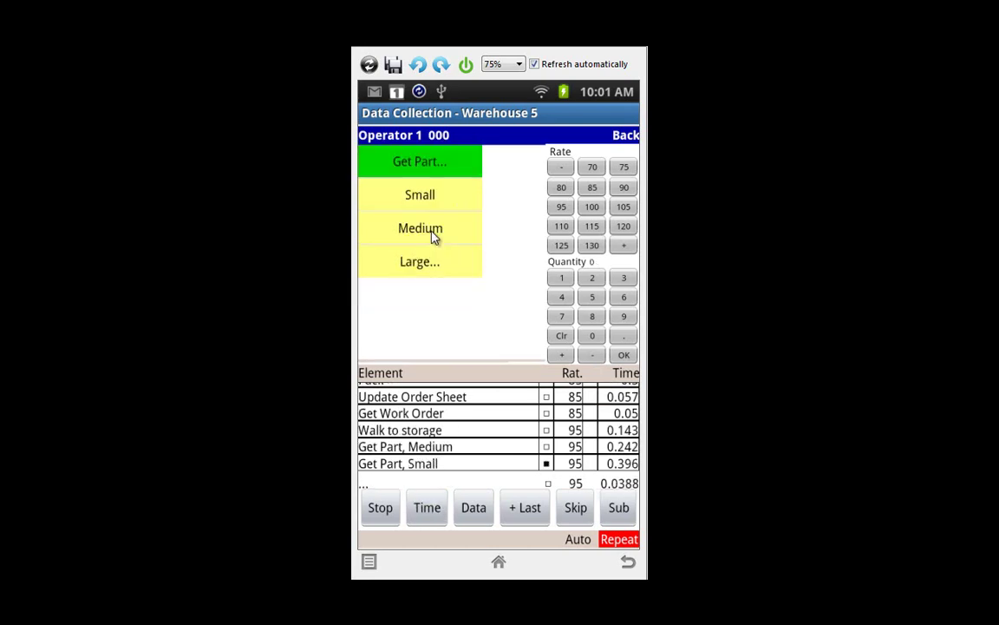
click(415, 274)
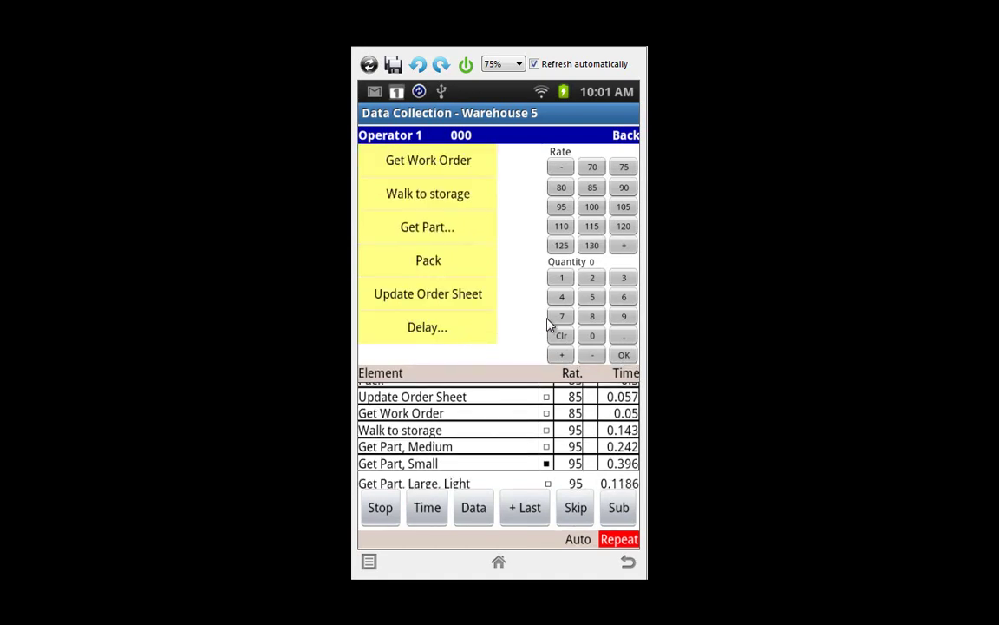
click(593, 300)
click(431, 510)
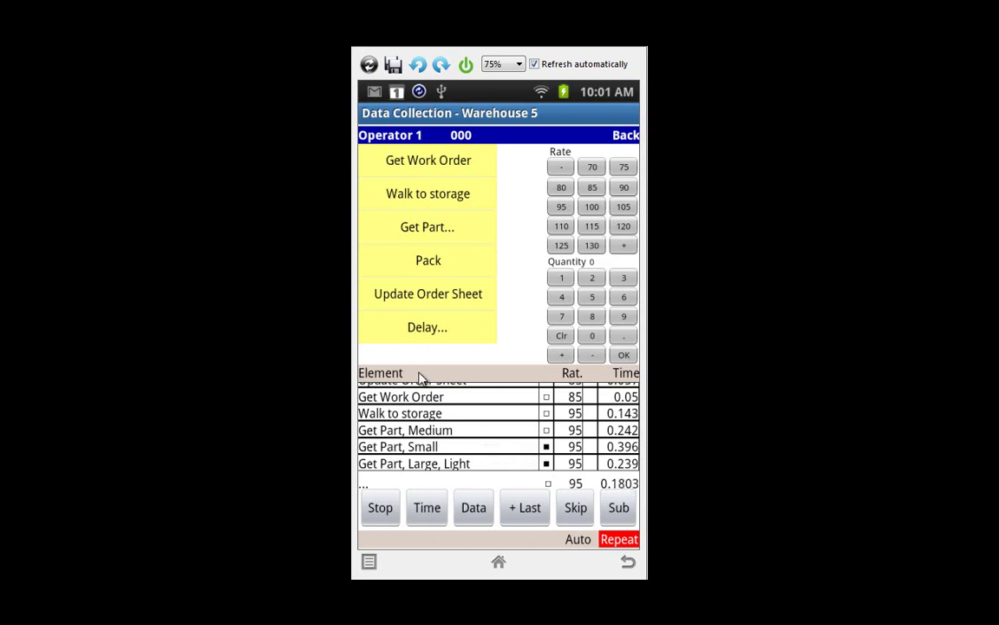
Assign Pack to the running unnamed element and record the Pack and Update Order Sheet times.
click(415, 264)
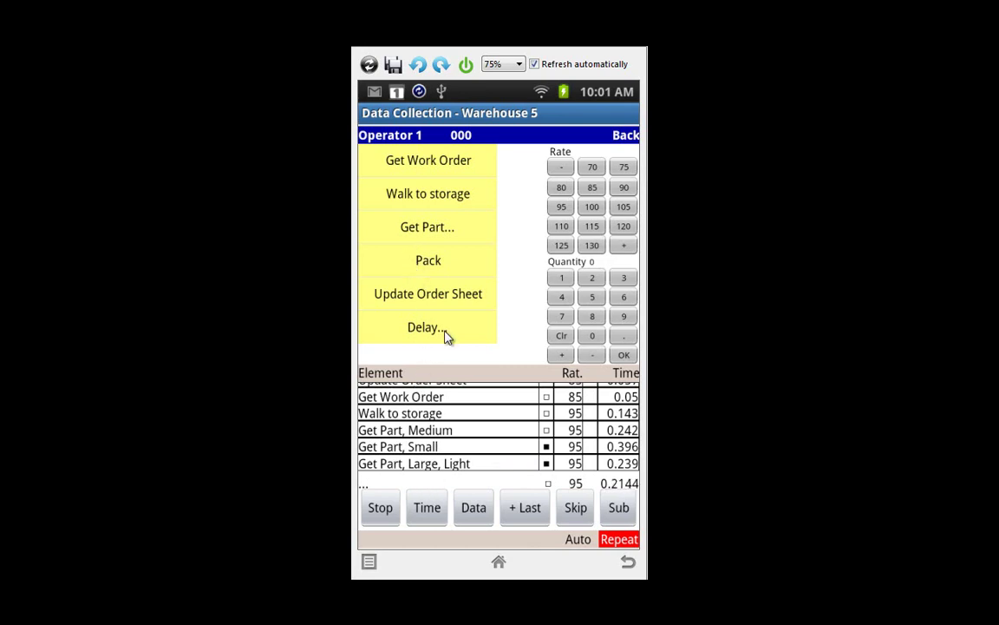
click(426, 515)
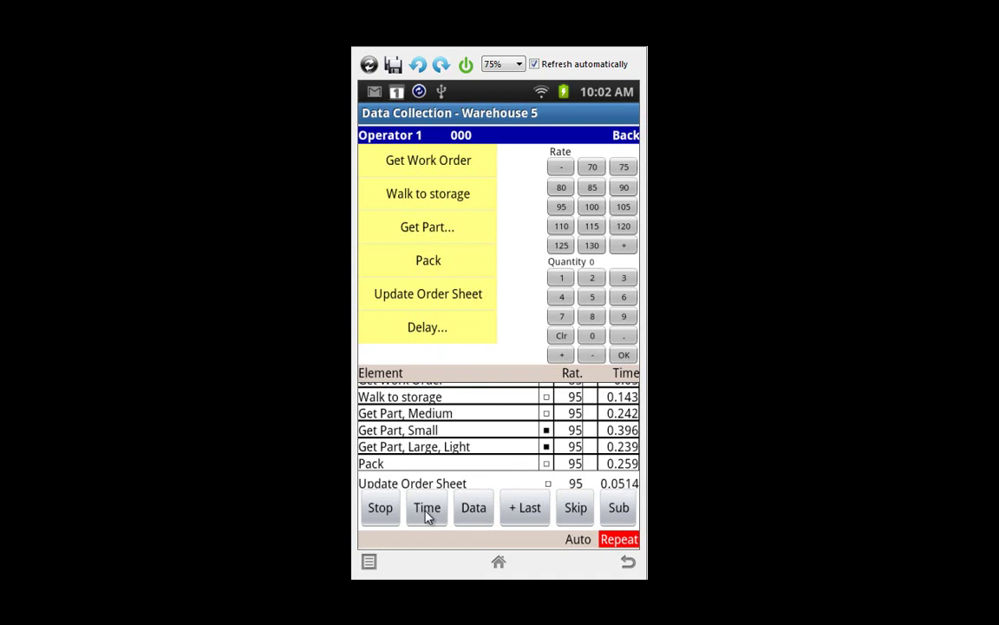
click(427, 515)
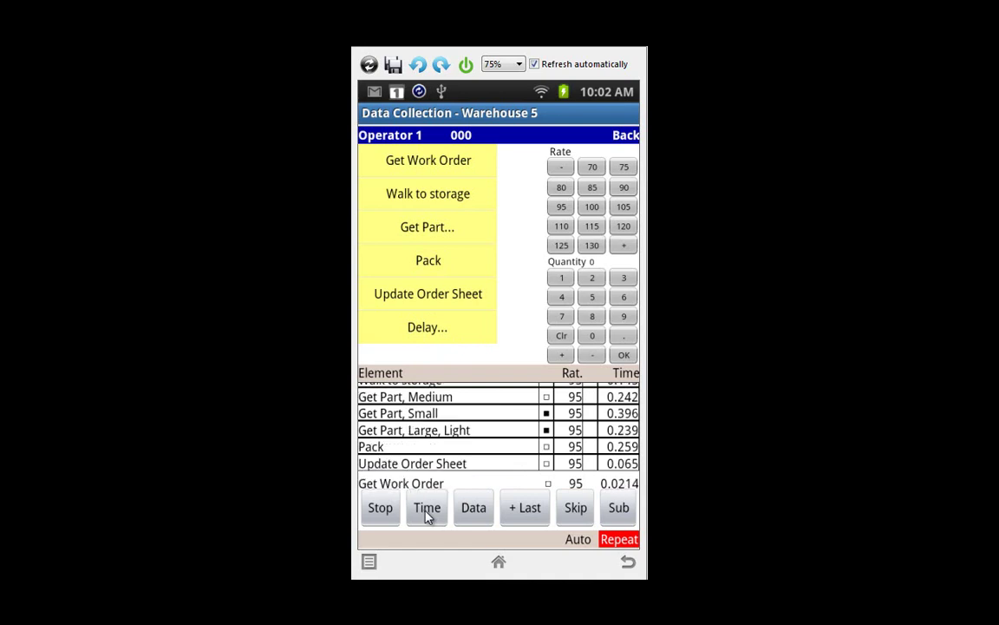
Record the Get Work Order time, and record Walk to storage with a rating of 105.
click(427, 516)
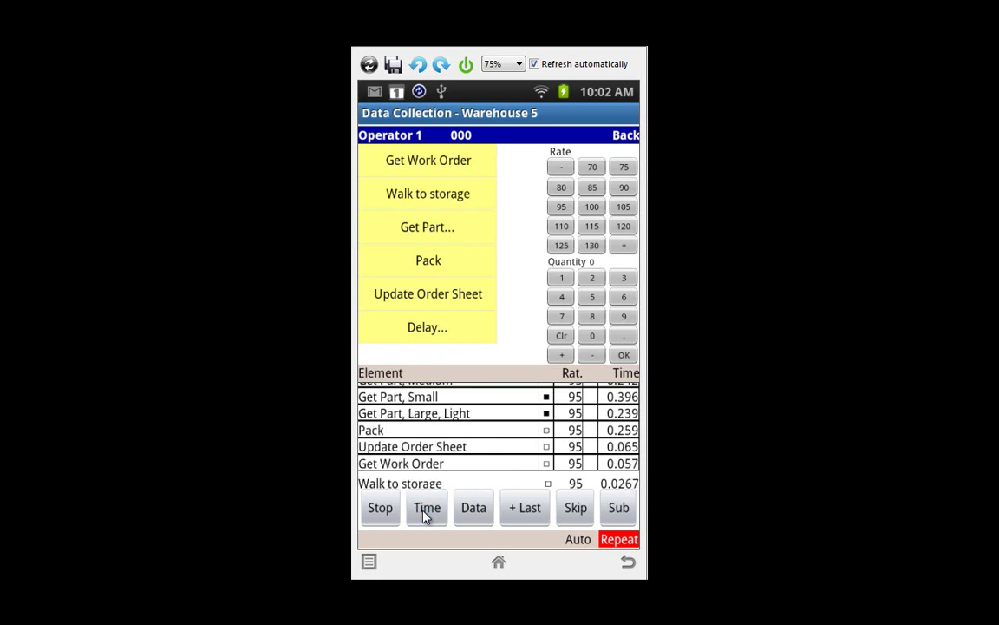
click(622, 209)
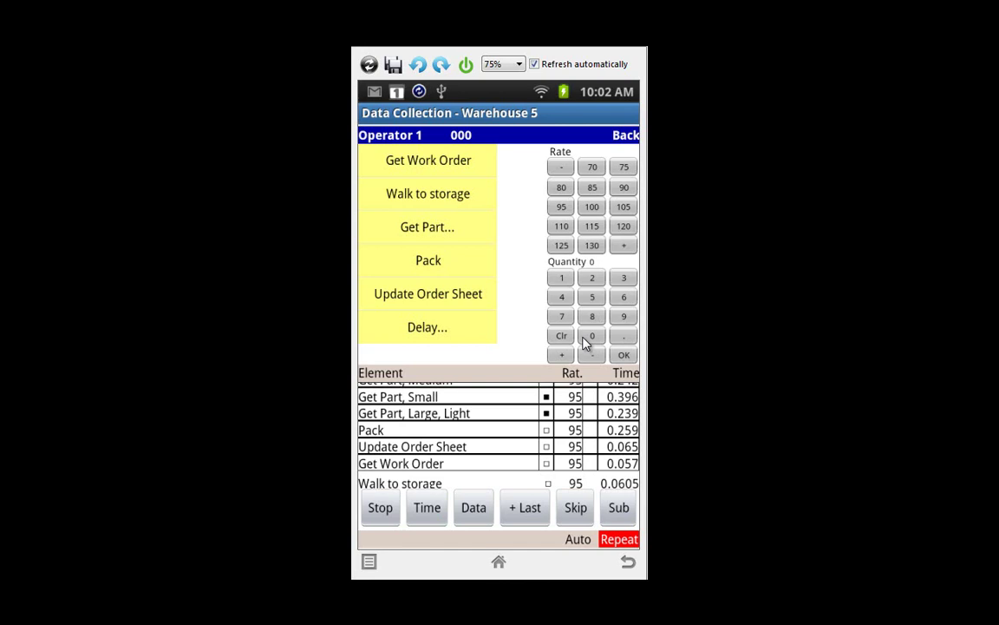
click(429, 516)
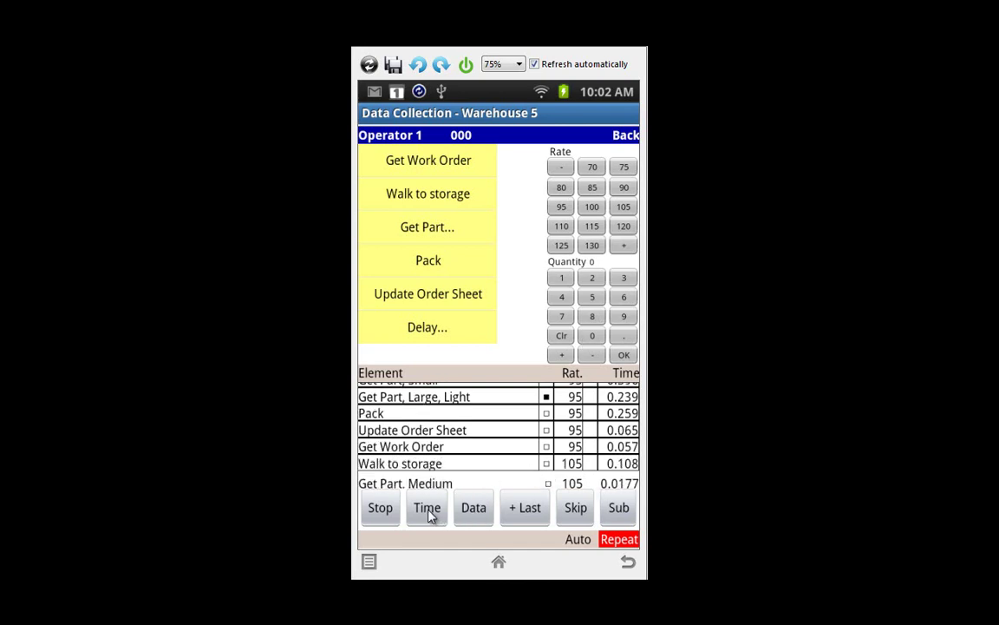
Set the quantity of the running Get Part, Medium element to 5 and record its time.
click(571, 355)
click(564, 356)
click(564, 356)
click(428, 511)
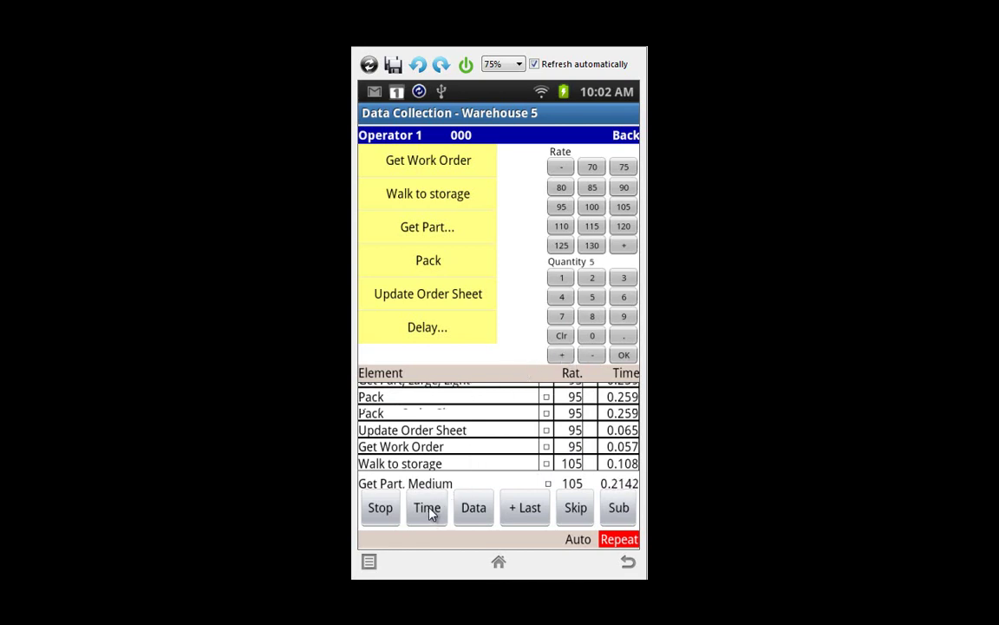
Change the running element to Get Part, Small with a quantity of 2 and record its time.
click(416, 231)
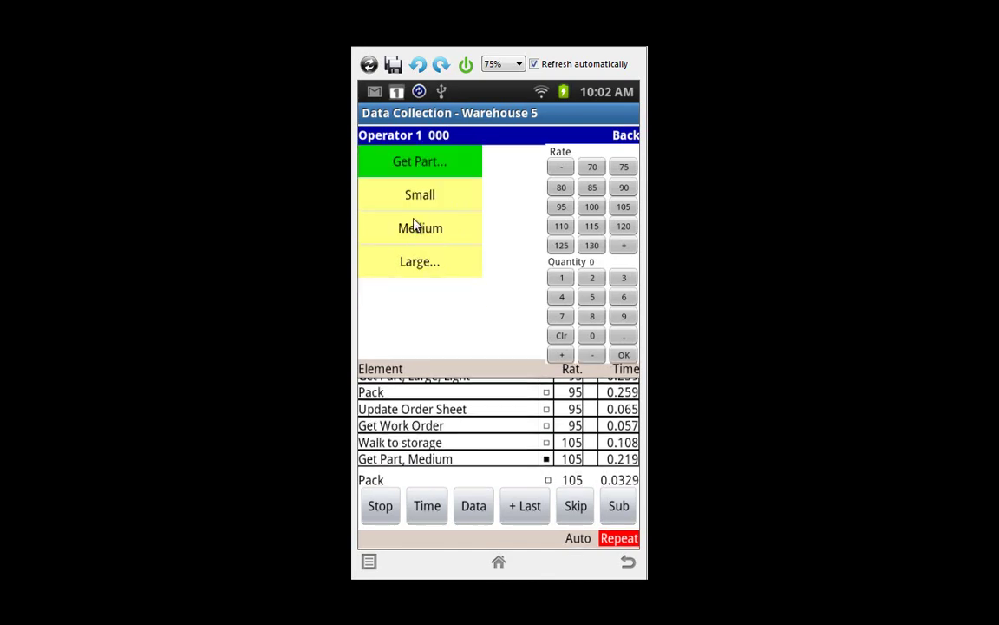
click(593, 278)
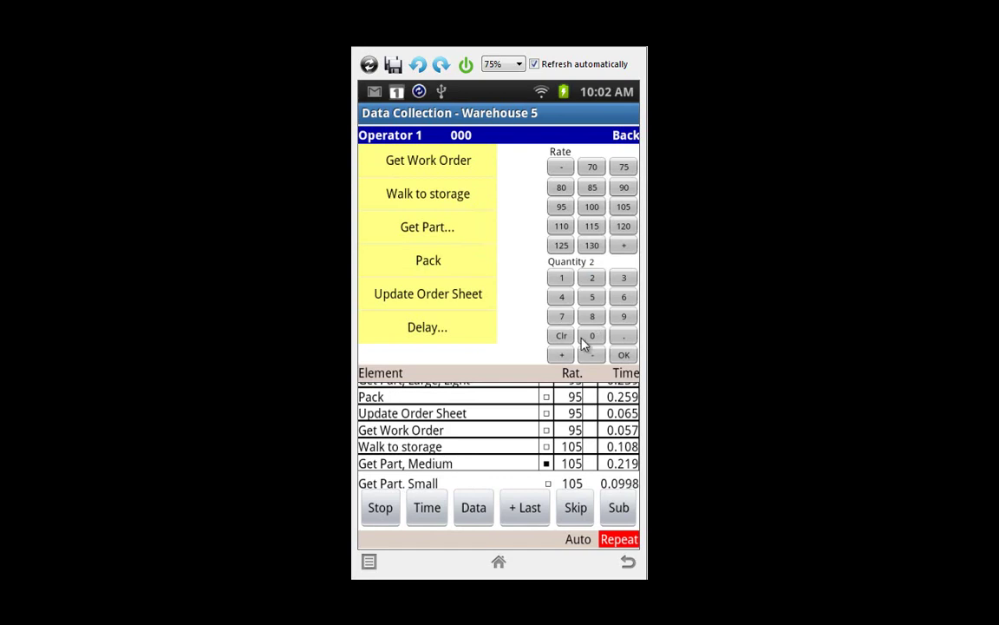
click(436, 518)
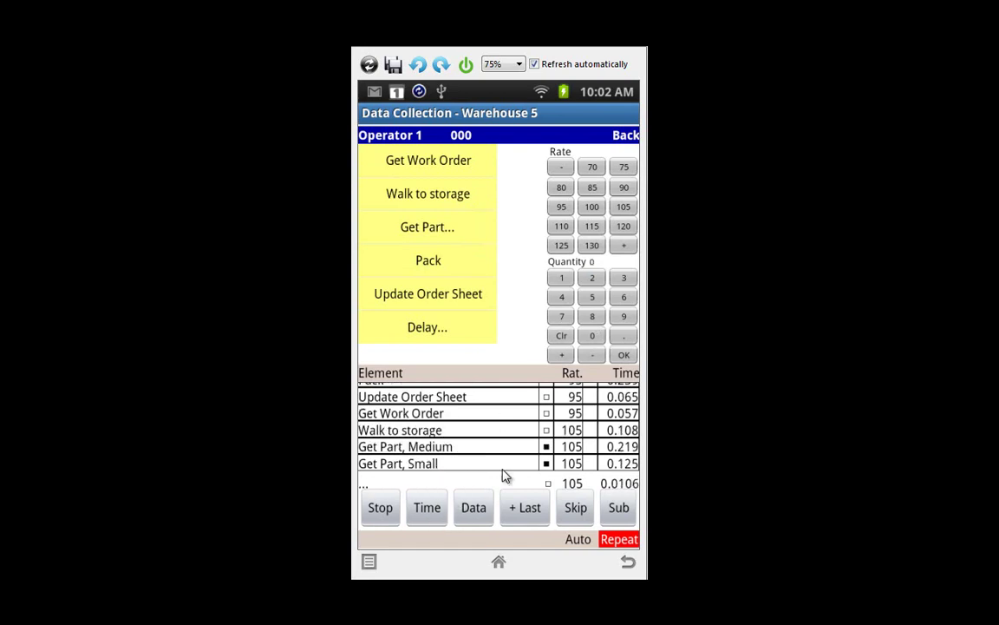
Check the quantity in the details of the last recorded Get Part, Small element and leave them unedited.
click(415, 465)
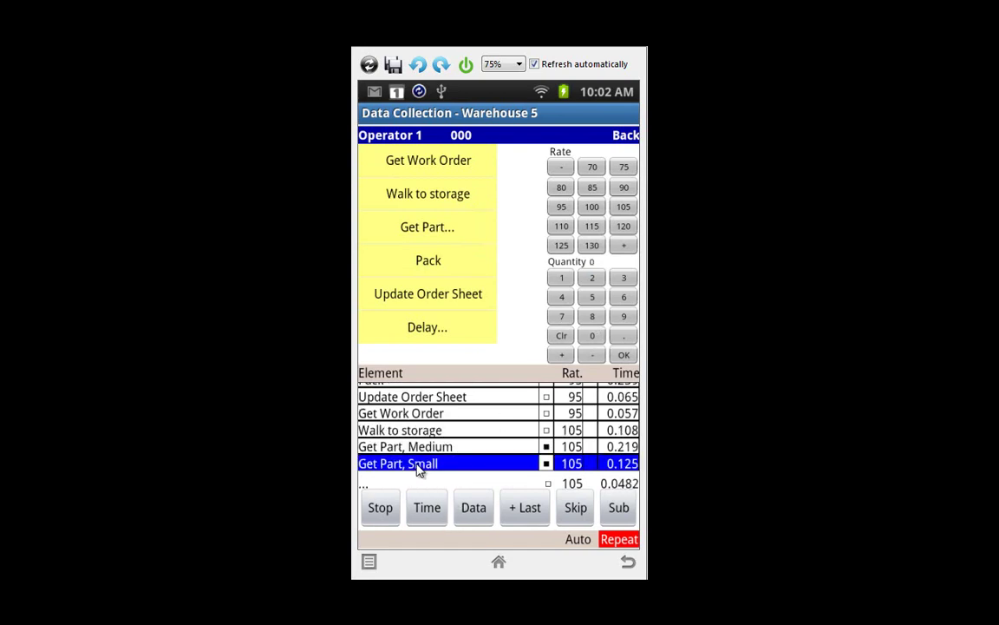
click(545, 469)
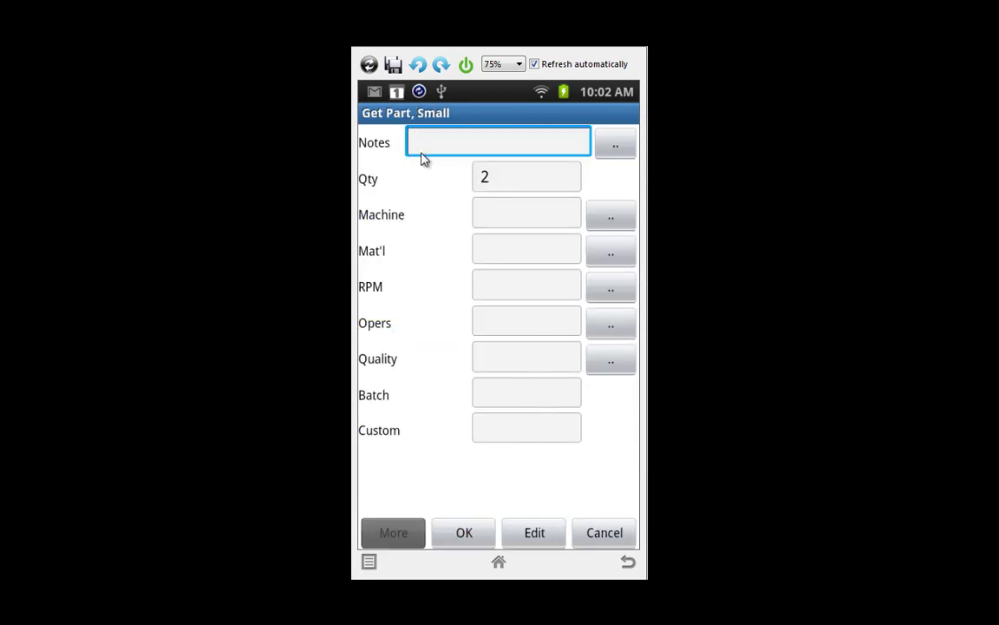
click(607, 537)
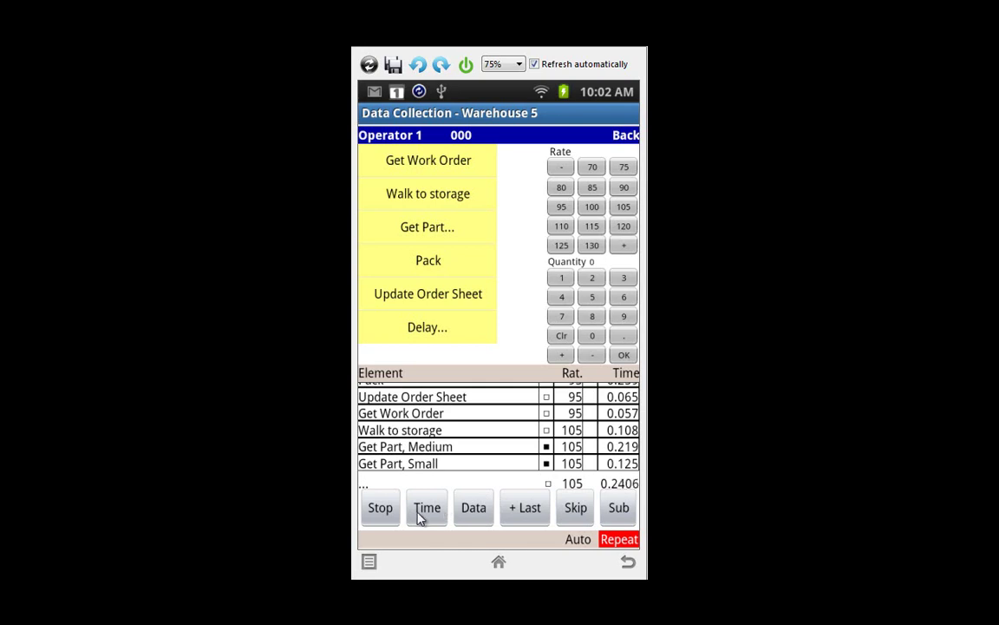
Set the running unnamed element to Pack and record the Pack and Update Order Sheet times.
click(411, 270)
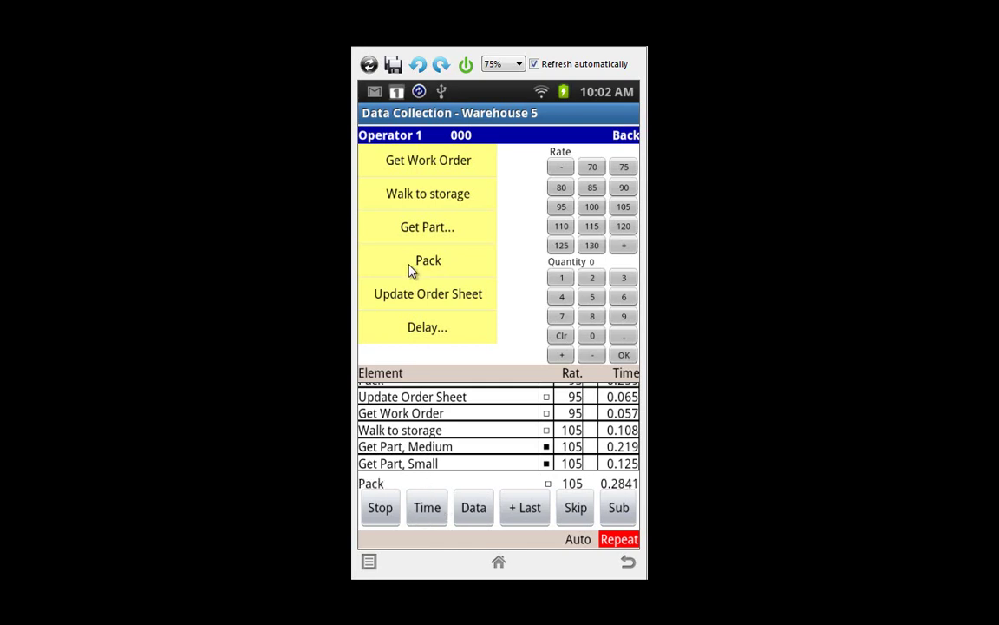
click(428, 510)
click(431, 513)
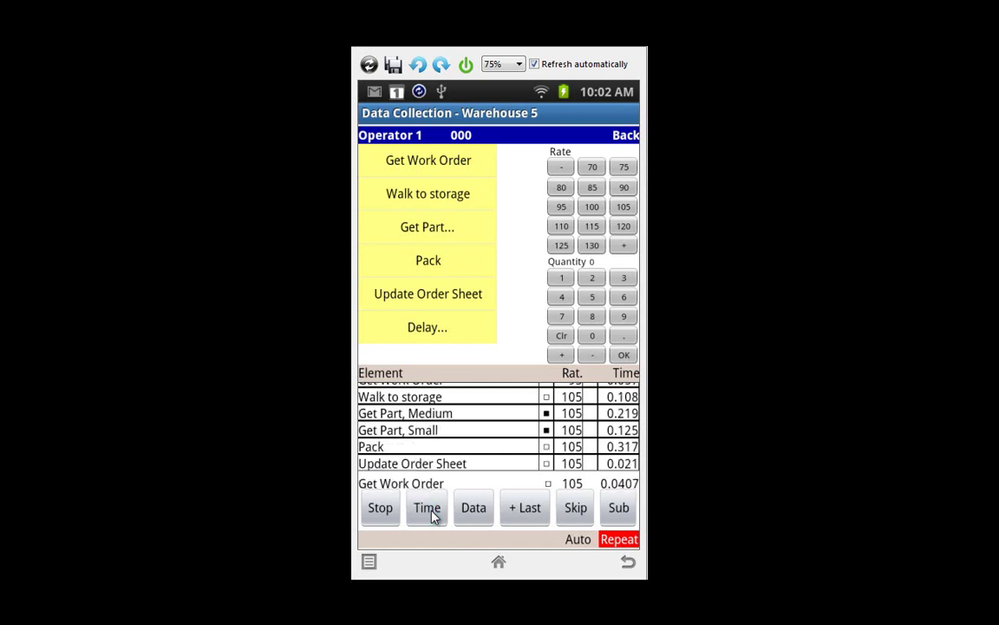
Record the Get Work Order time, and rate the following Walk to storage element at 100 and record its time.
click(432, 513)
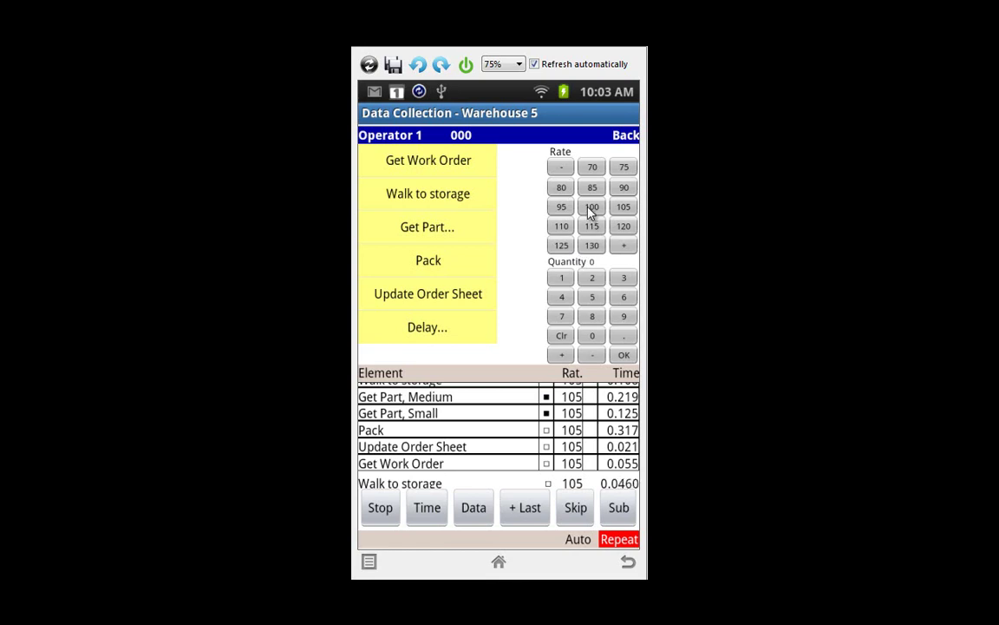
click(624, 248)
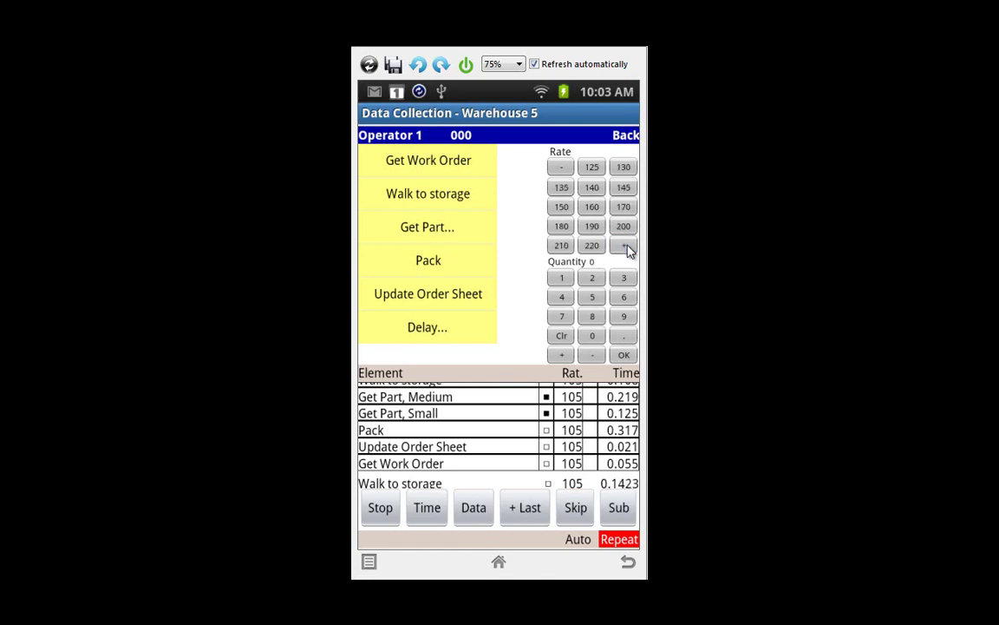
click(625, 247)
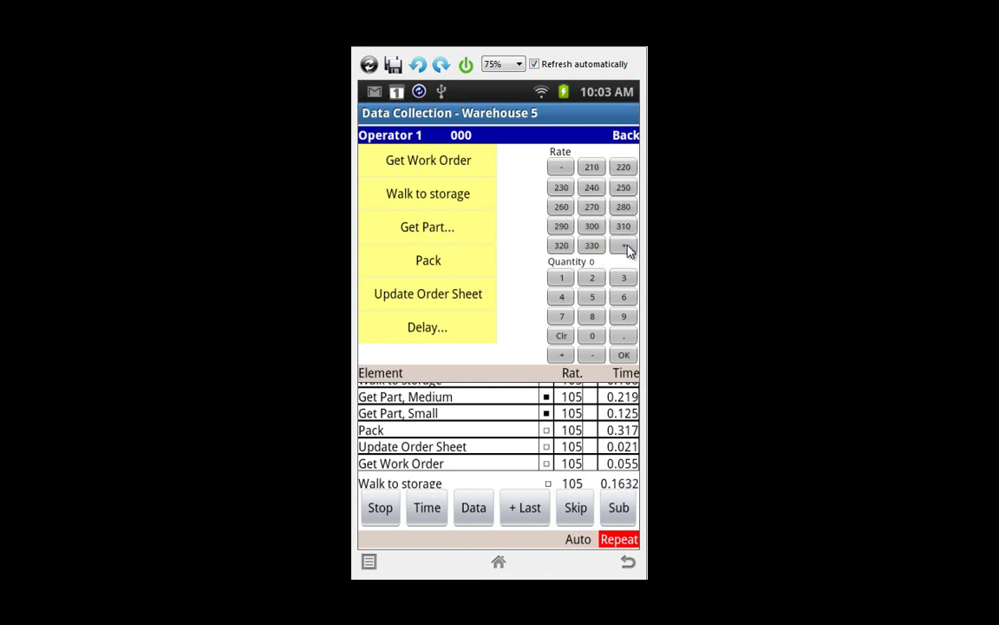
click(559, 168)
click(560, 168)
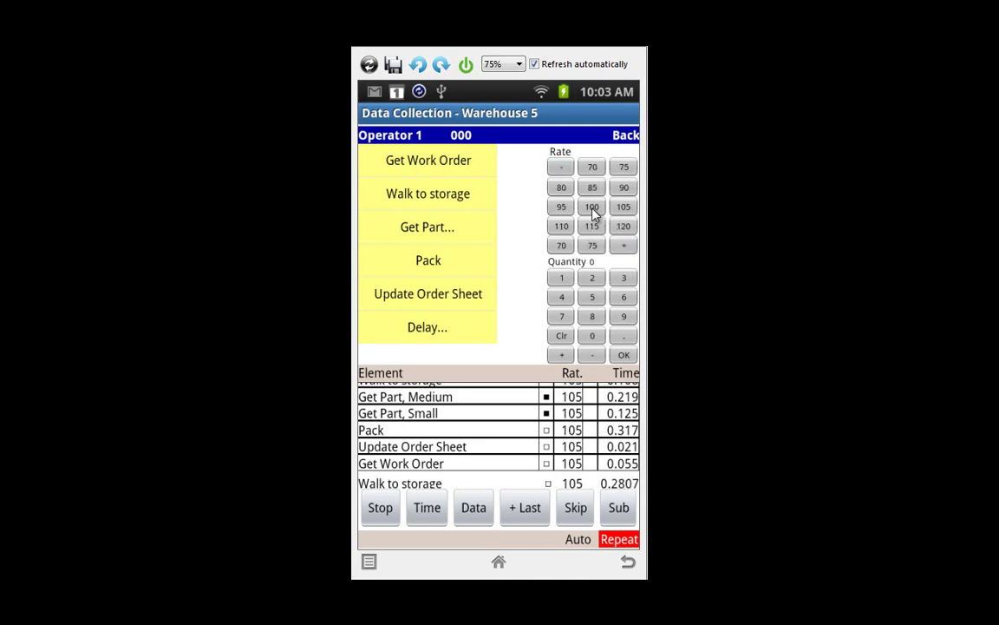
click(592, 208)
click(436, 510)
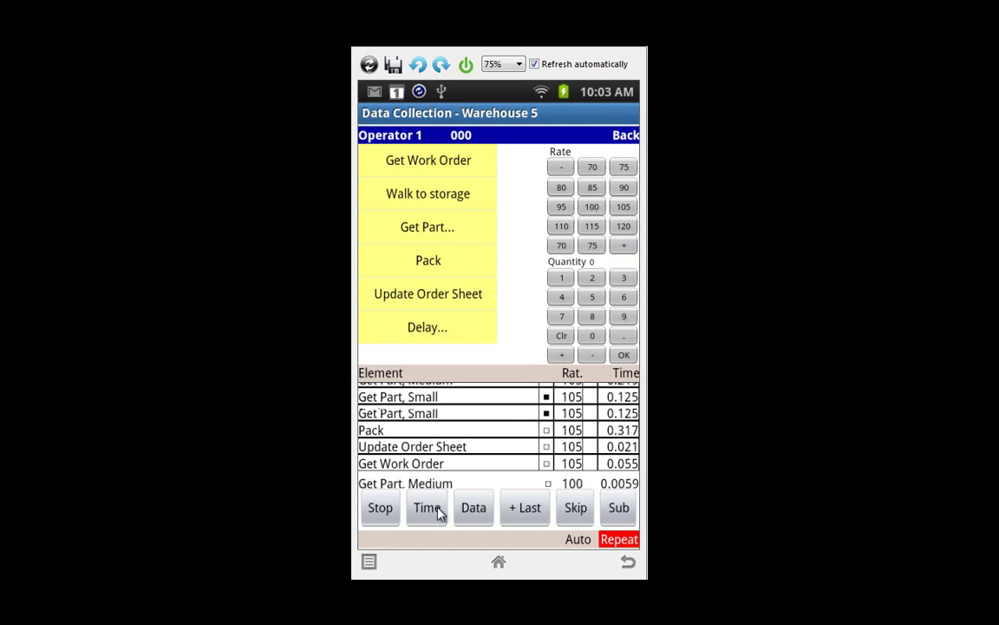
Change the running element to Get Part, Large, Light with a quantity of 4, and record it followed by Pack and Update Order Sheet.
click(427, 228)
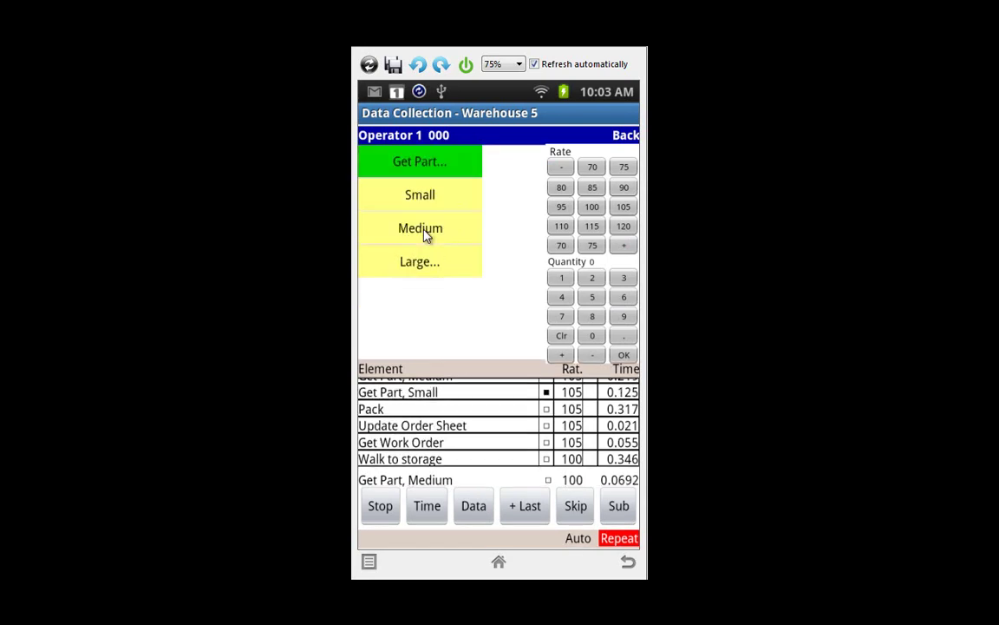
click(425, 268)
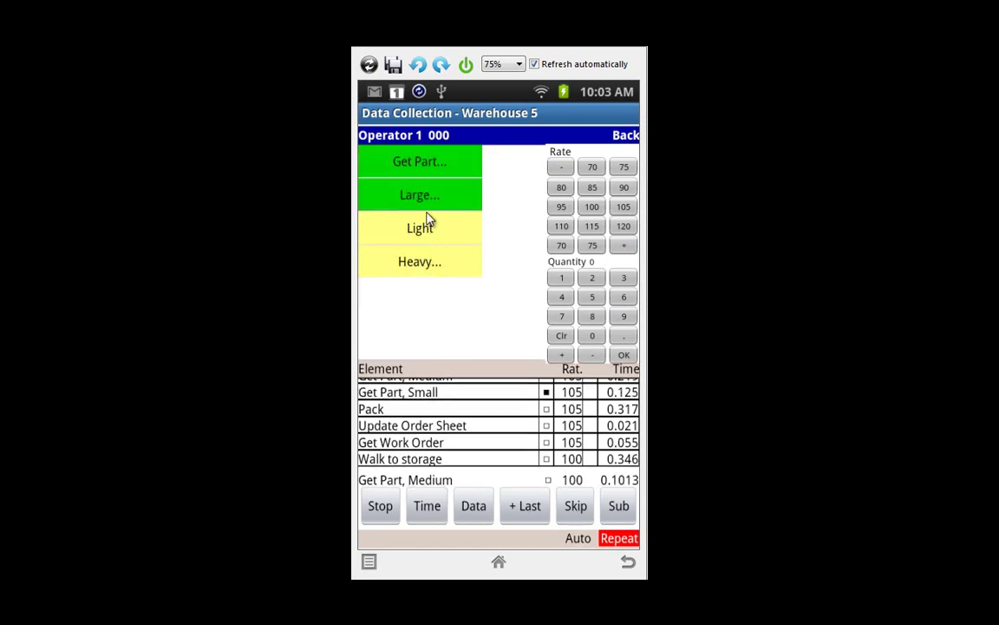
click(417, 227)
click(564, 296)
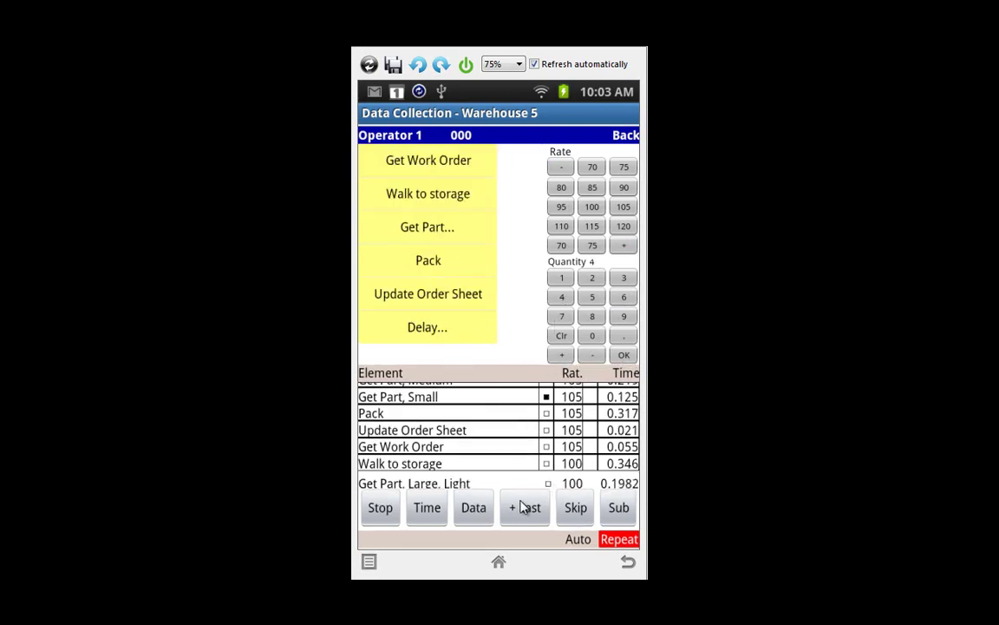
click(425, 507)
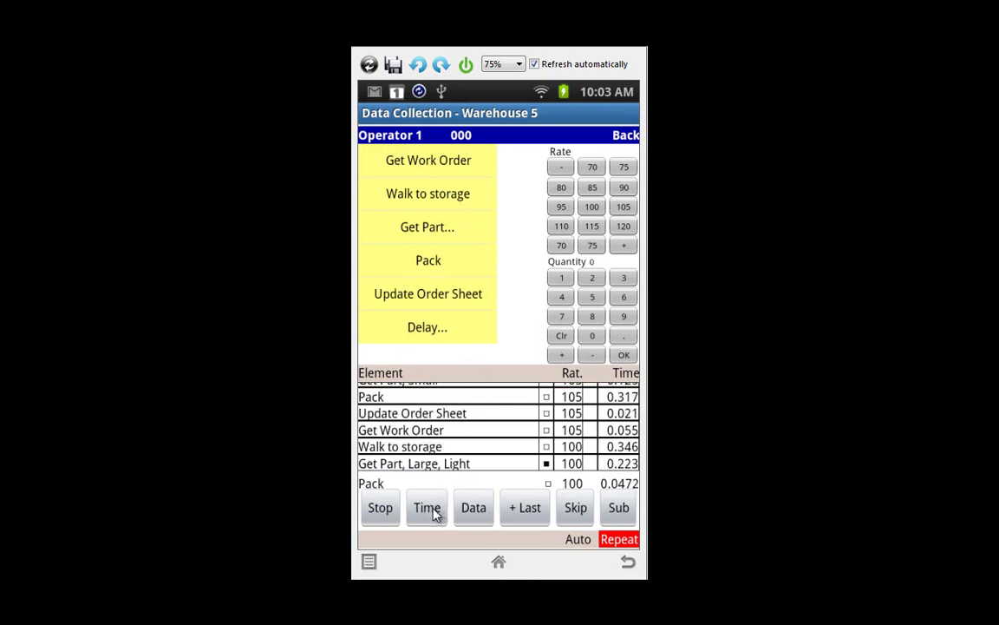
click(434, 294)
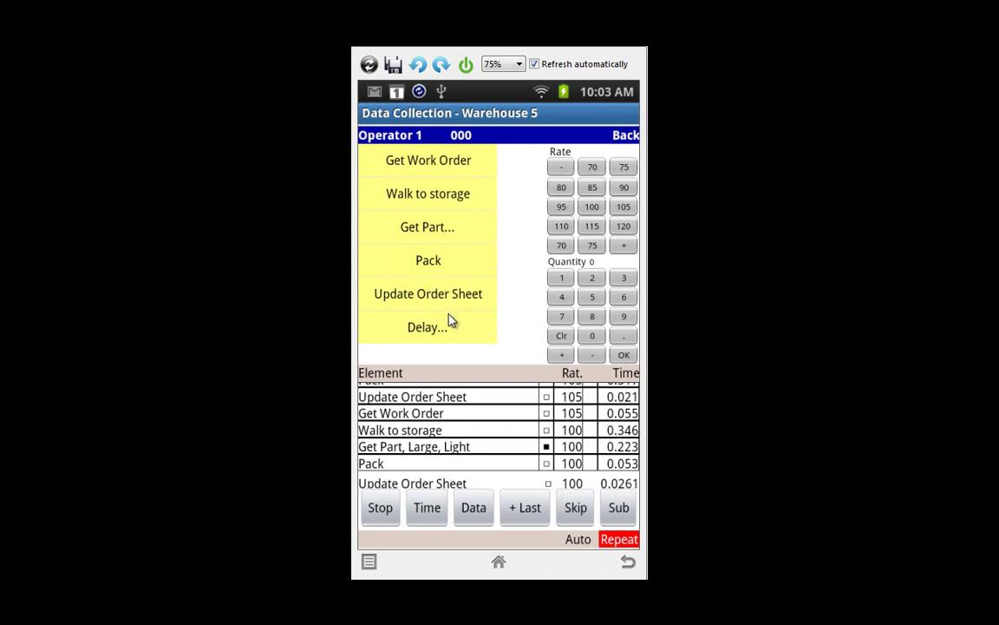
click(430, 509)
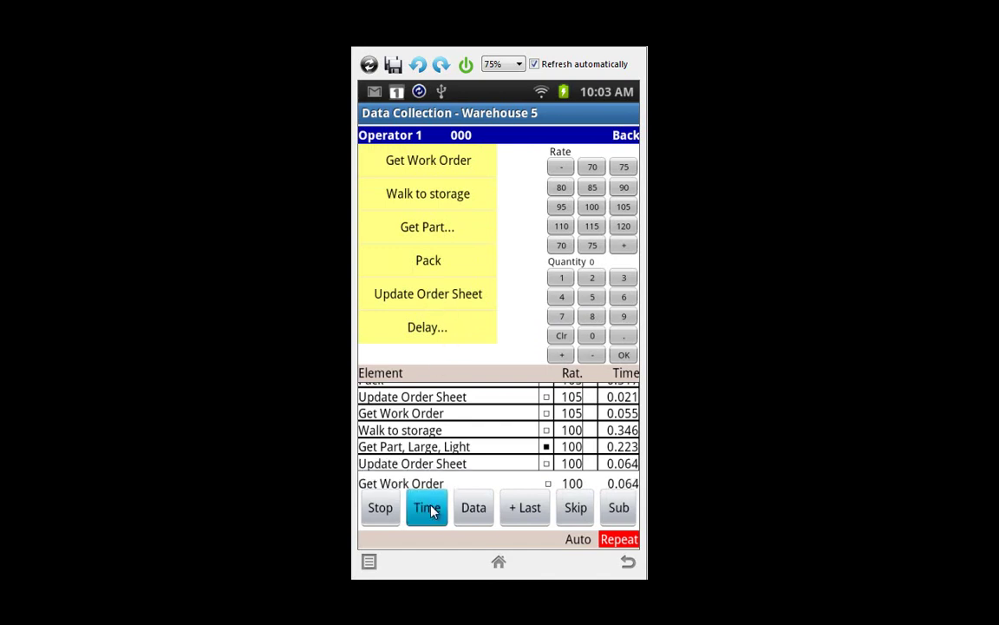
Change the running Get Work Order to Get Part, Small with a quantity of 6, and record it followed by Pack and Update Order Sheet.
click(438, 233)
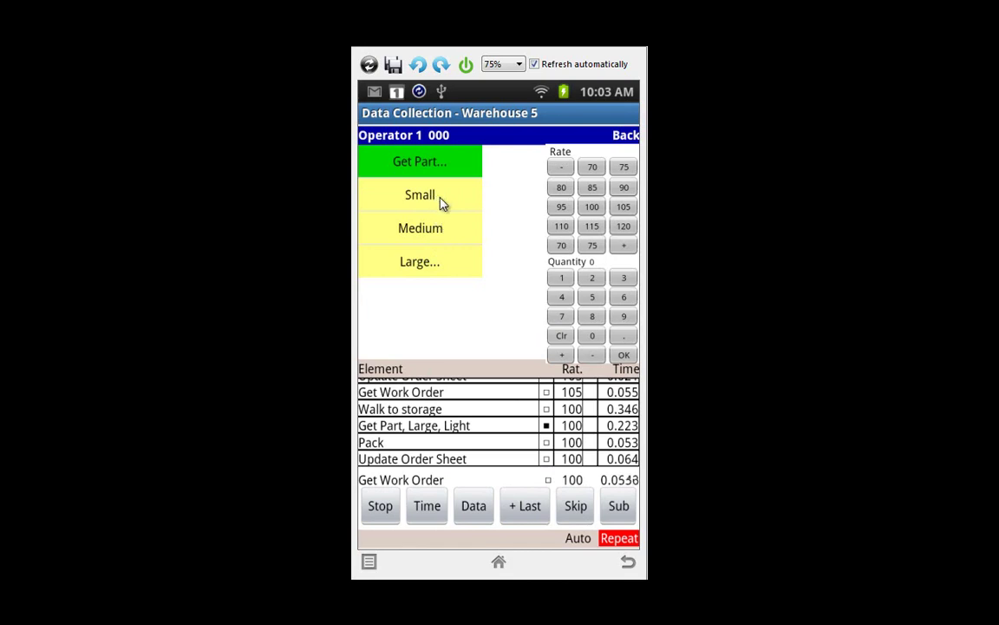
click(462, 212)
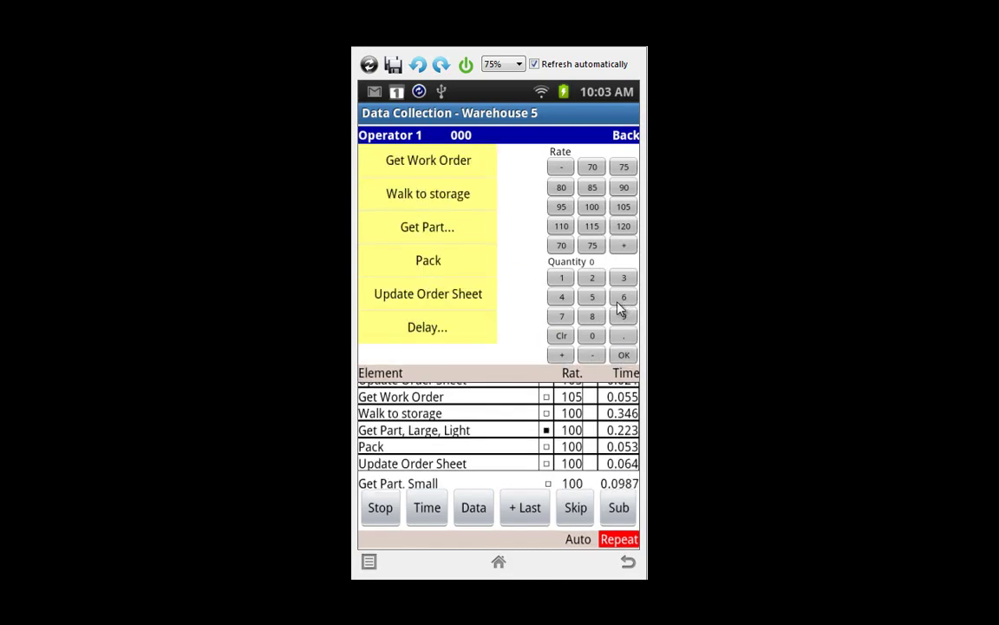
click(621, 300)
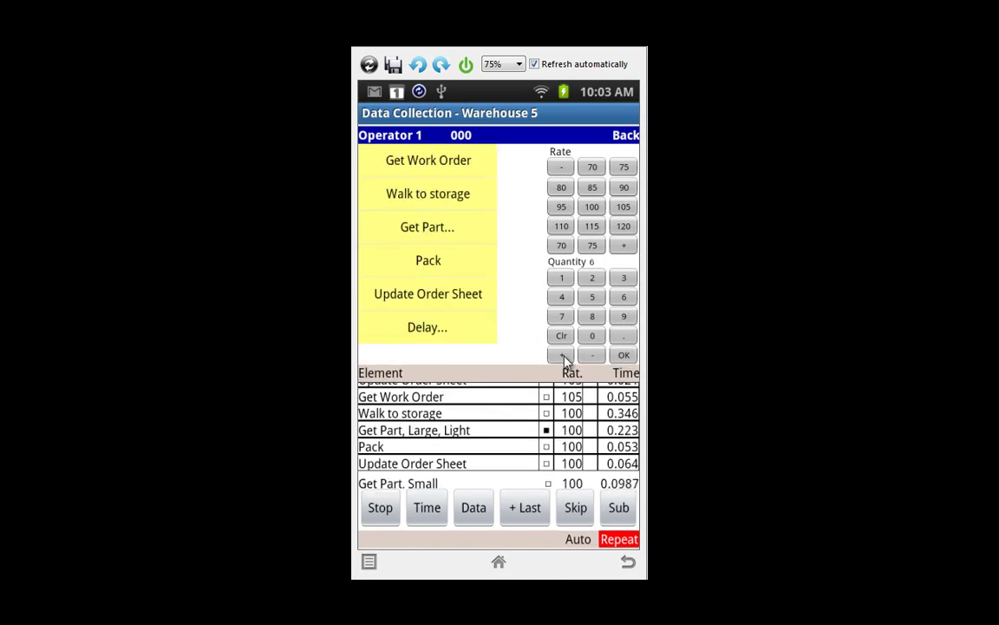
click(428, 512)
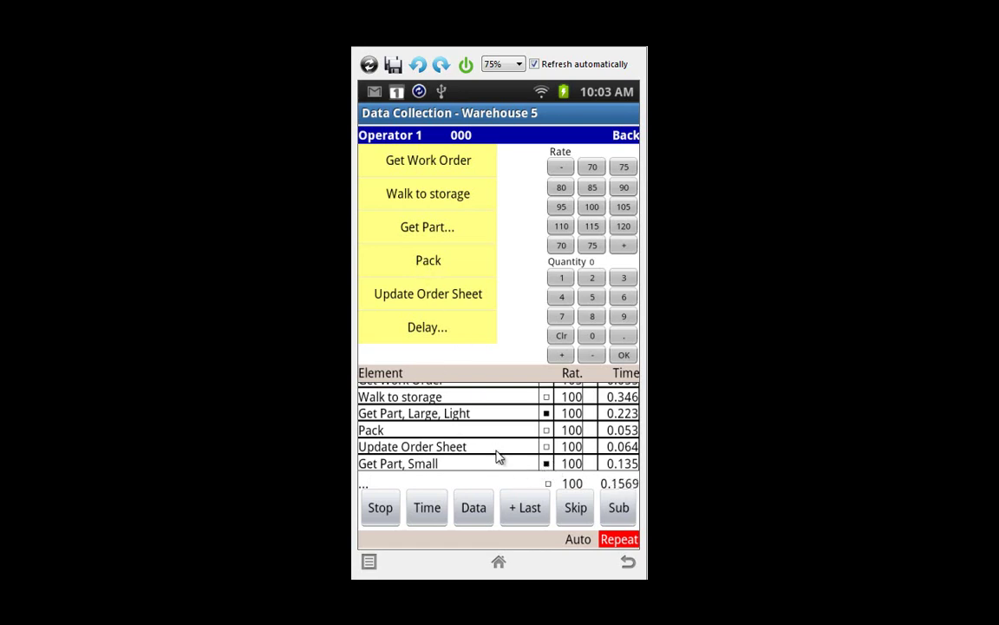
click(437, 512)
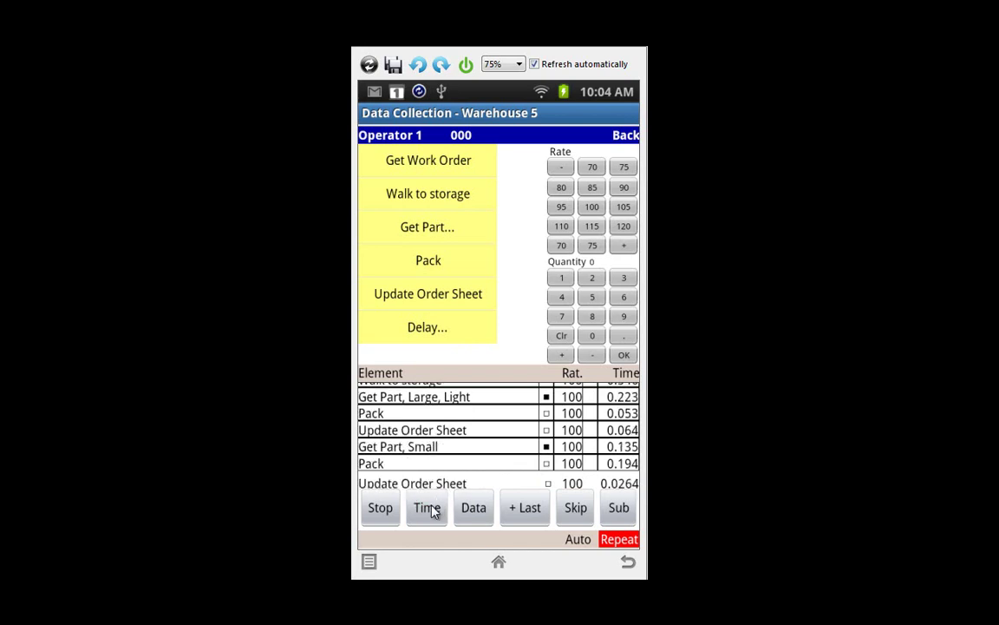
click(434, 512)
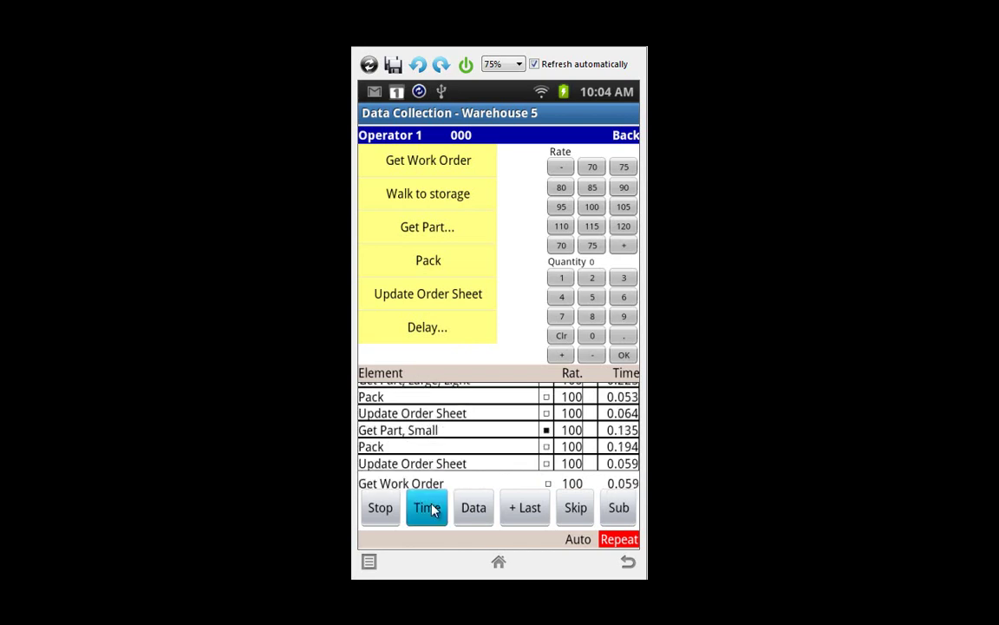
Change the running Get Work Order element to Get Part, Small with a quantity of 12 and record its time.
click(426, 227)
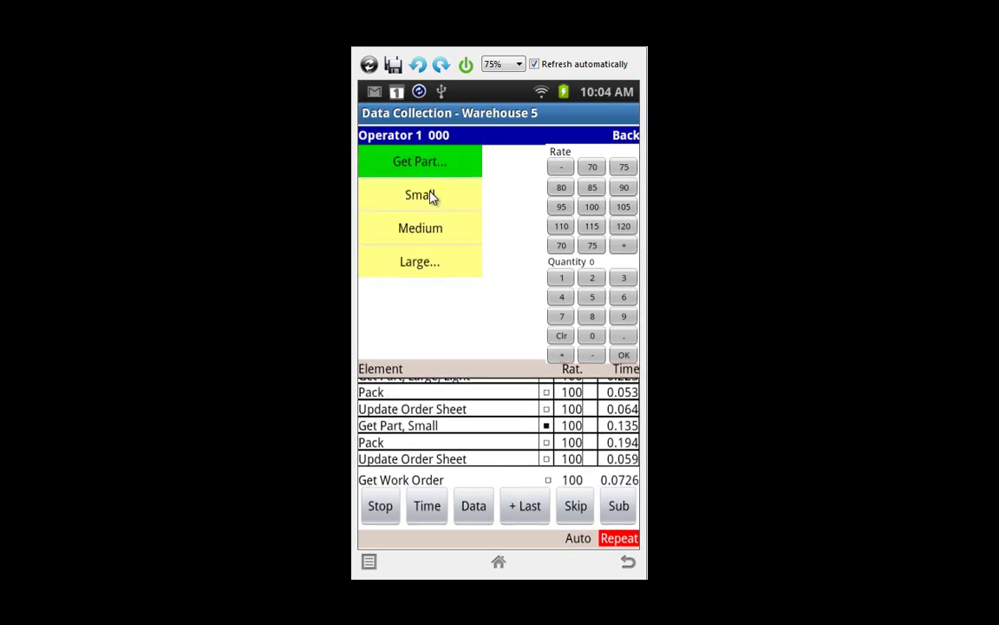
click(432, 196)
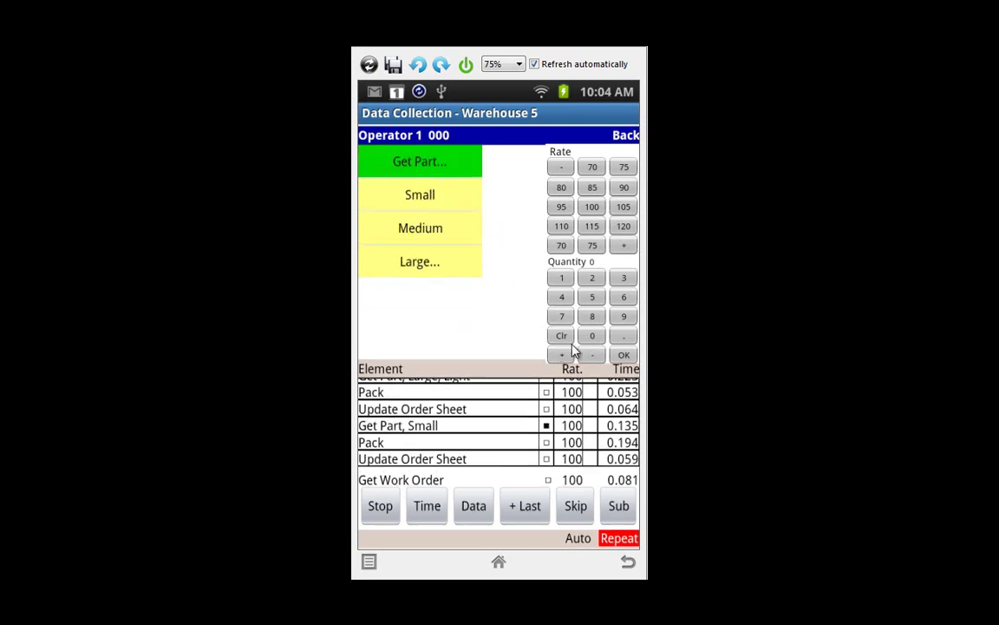
click(560, 279)
click(592, 278)
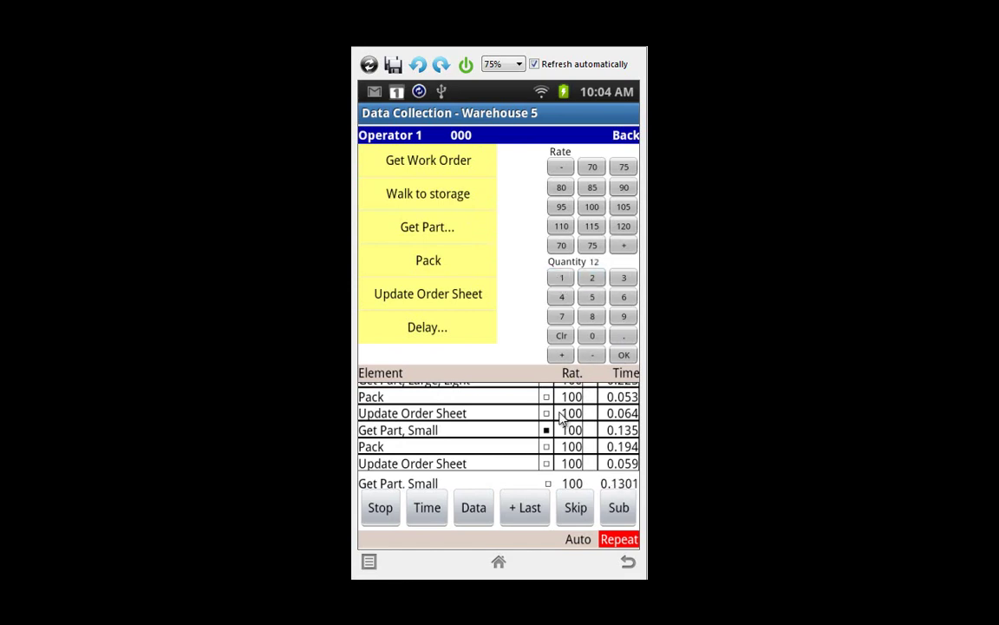
click(427, 509)
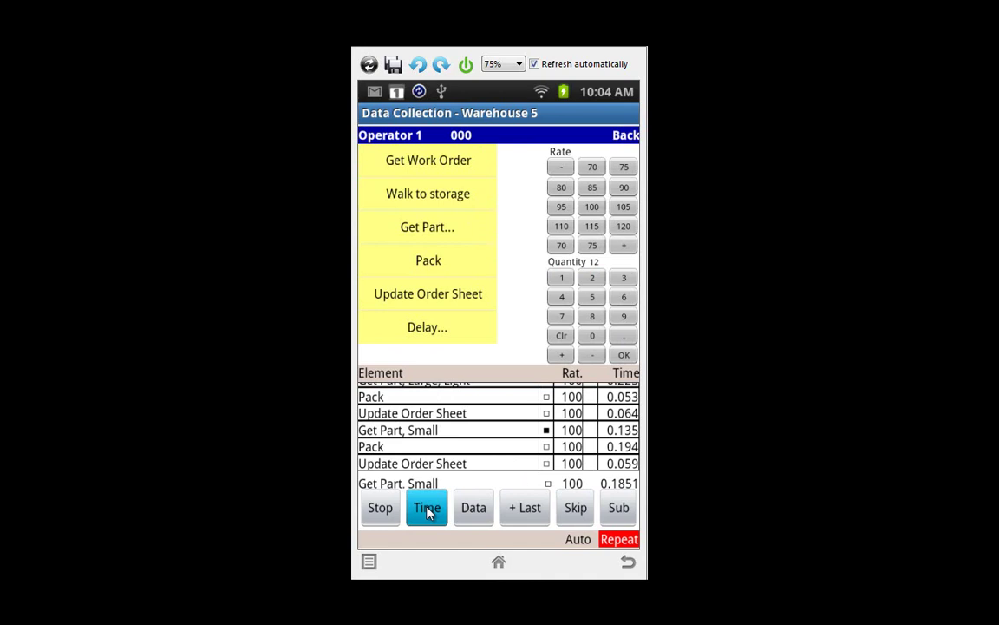
Set the running element to Pack, record Pack, Update Order Sheet and Get Work Order, and stop the timing during Walk to storage.
click(439, 264)
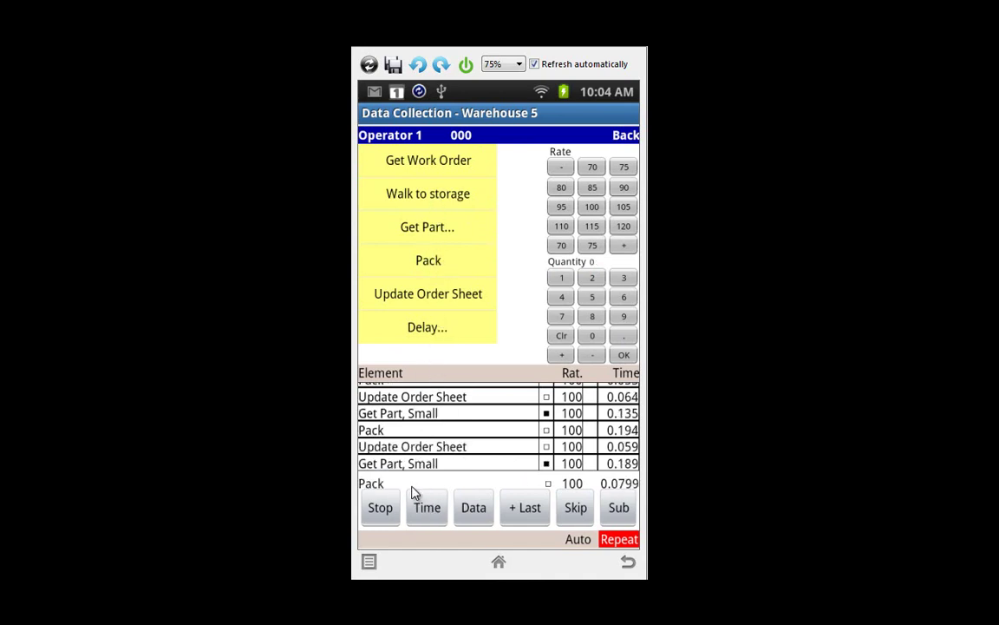
click(426, 513)
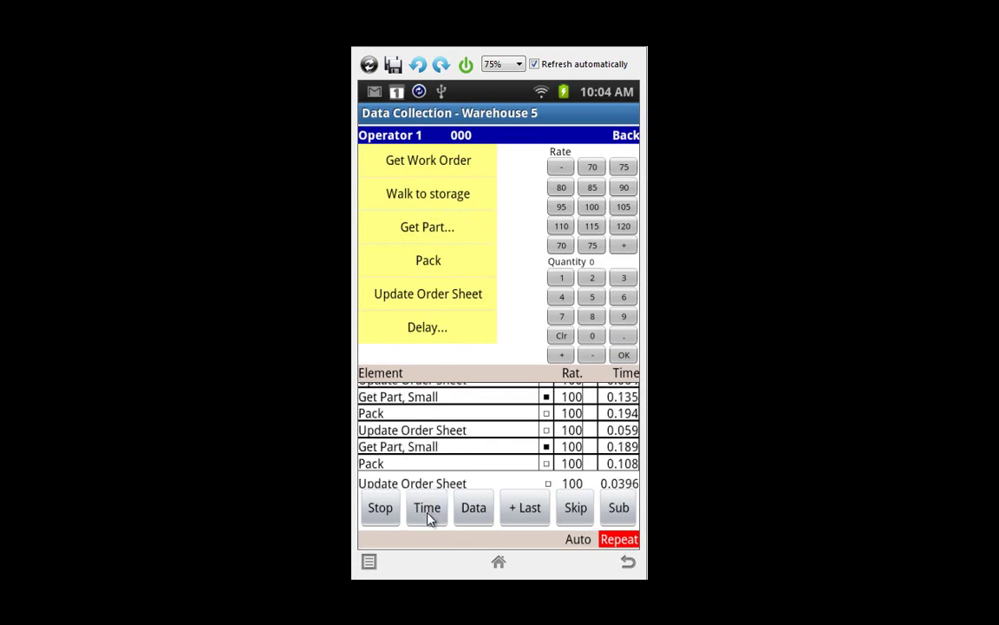
click(427, 513)
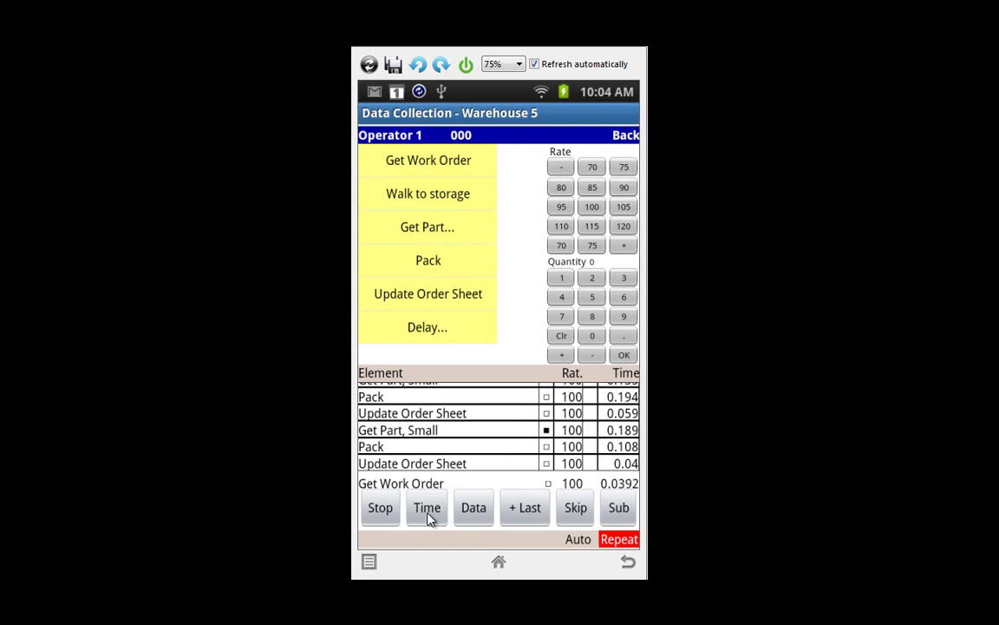
click(428, 514)
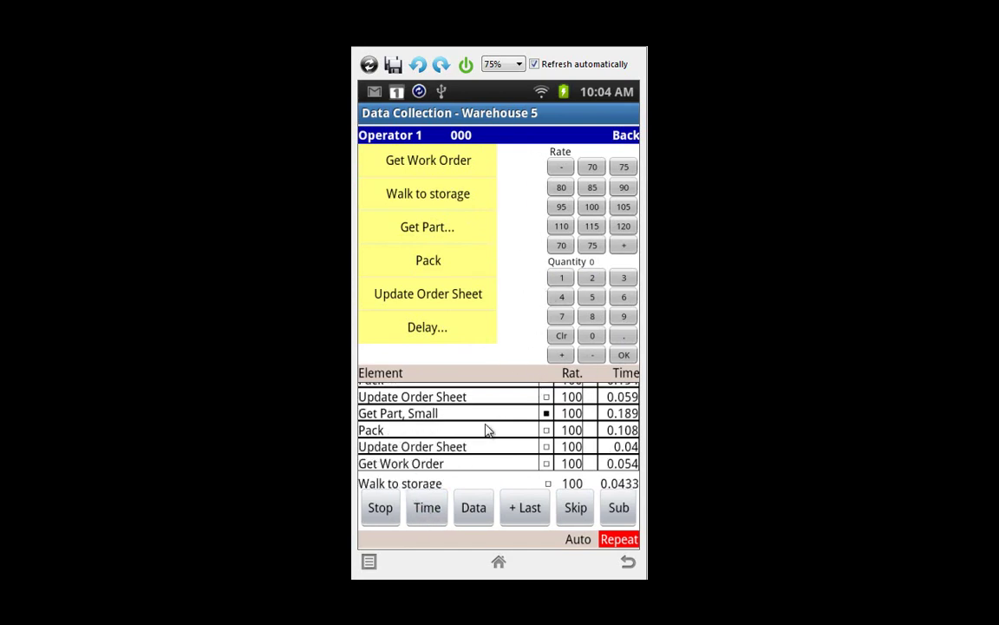
click(379, 511)
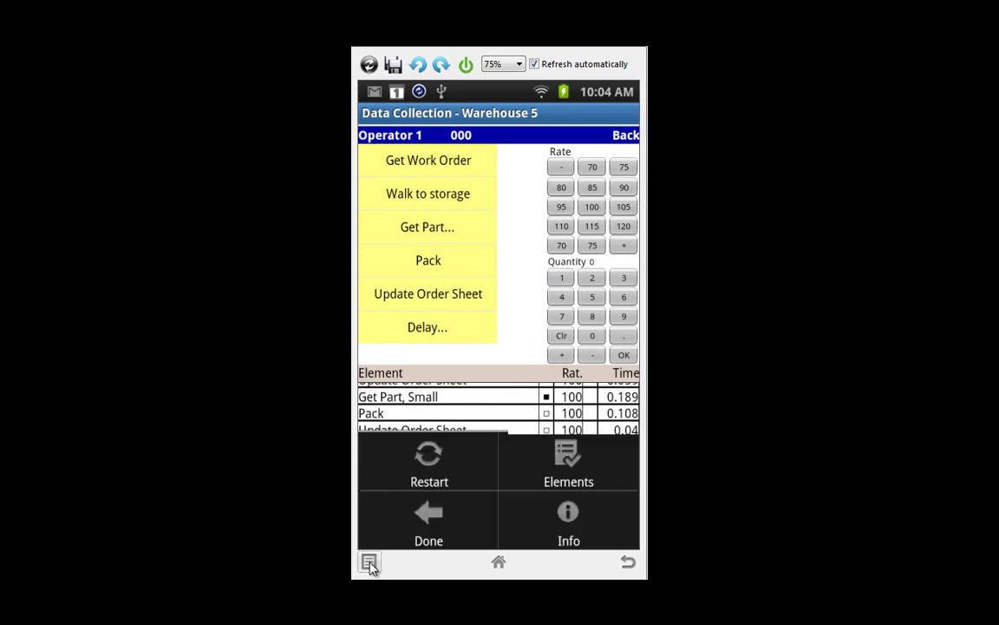
Turn the Expand Rating and Quantity option off to hide the keypads, and turn it back on.
click(570, 518)
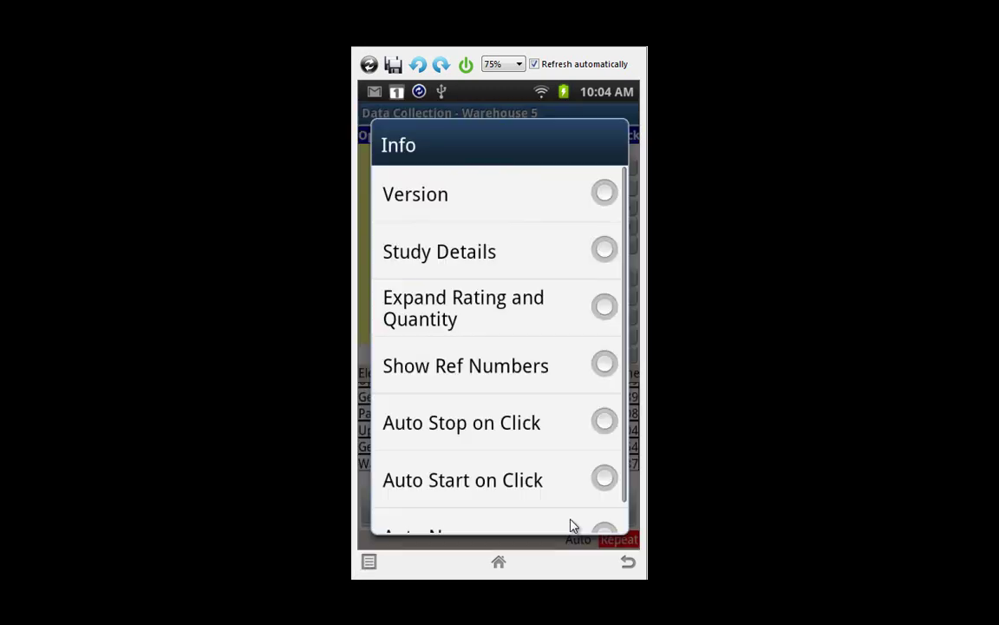
click(602, 305)
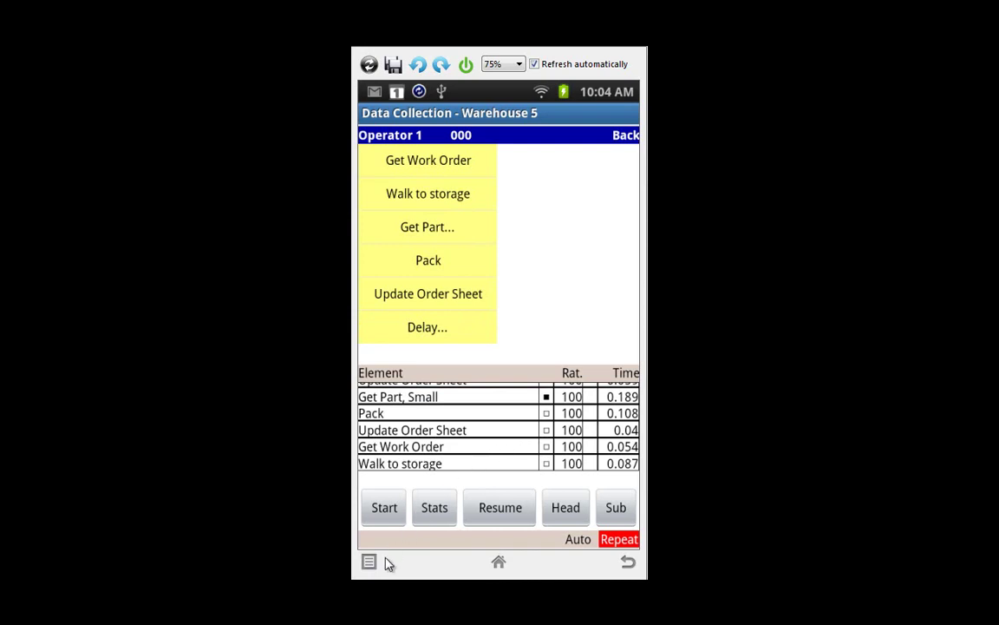
click(368, 564)
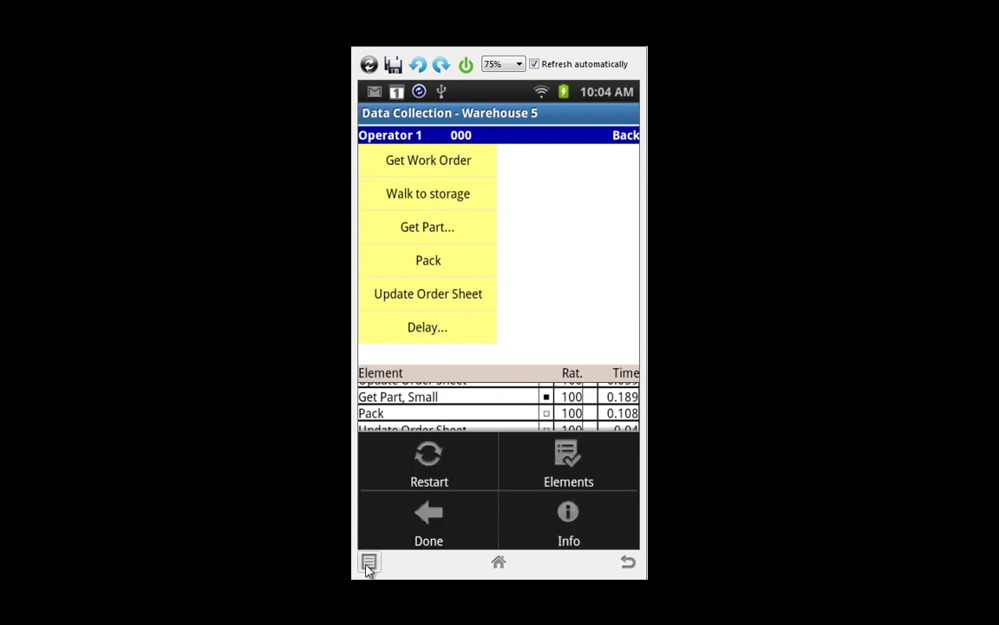
click(566, 518)
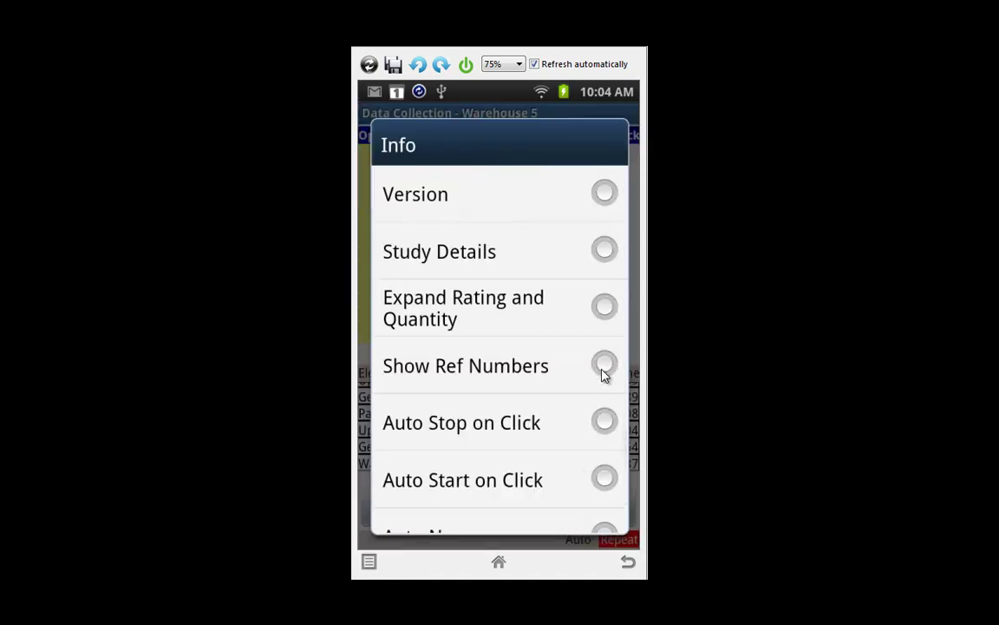
click(602, 415)
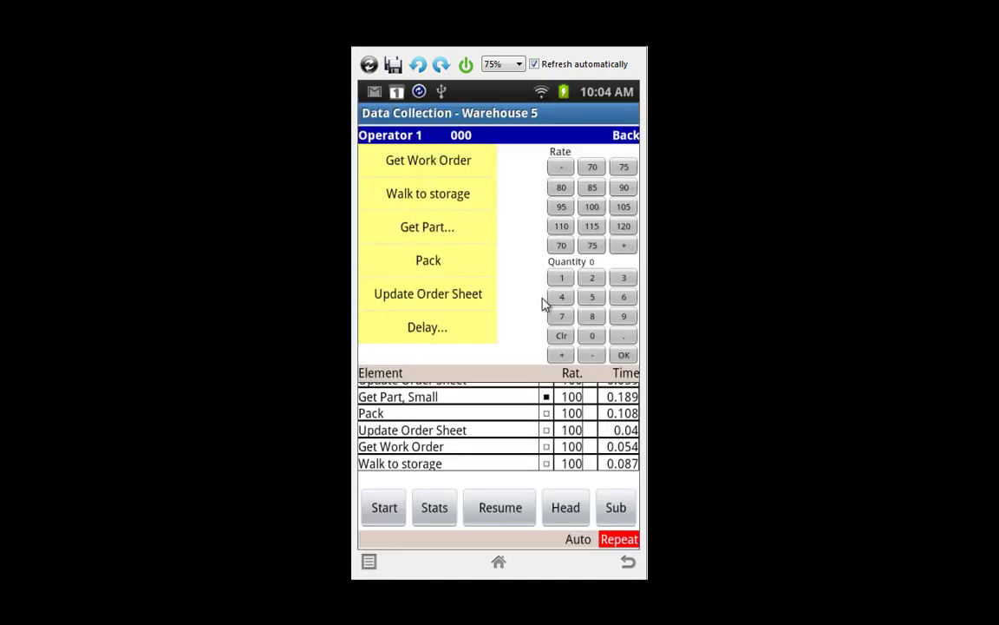